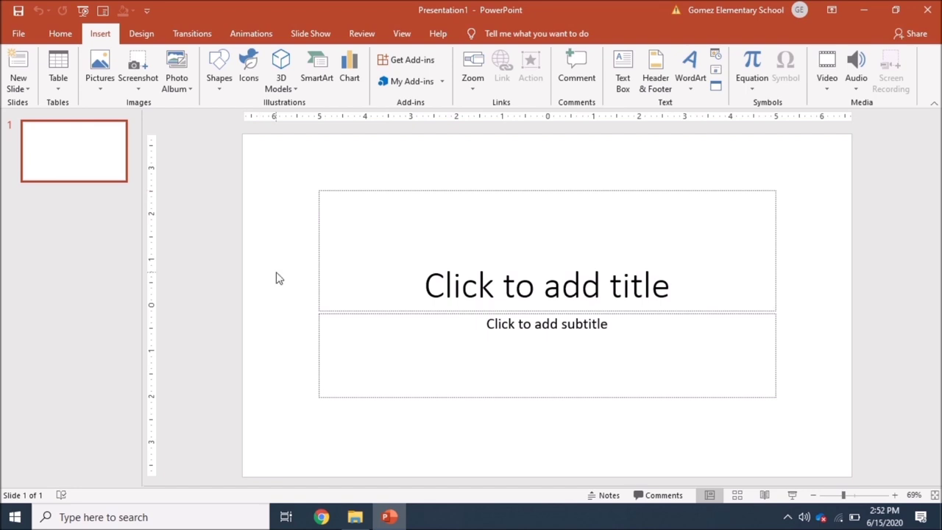
Delete the title and subtitle placeholders and draw a 1.79" by 1.92" blue oval mid-slide
key(ctrl+a)
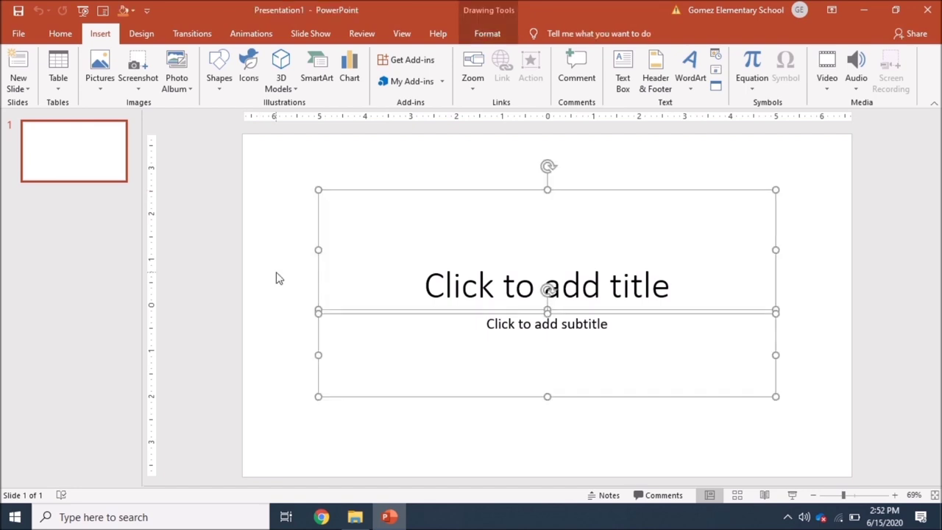
key(Delete)
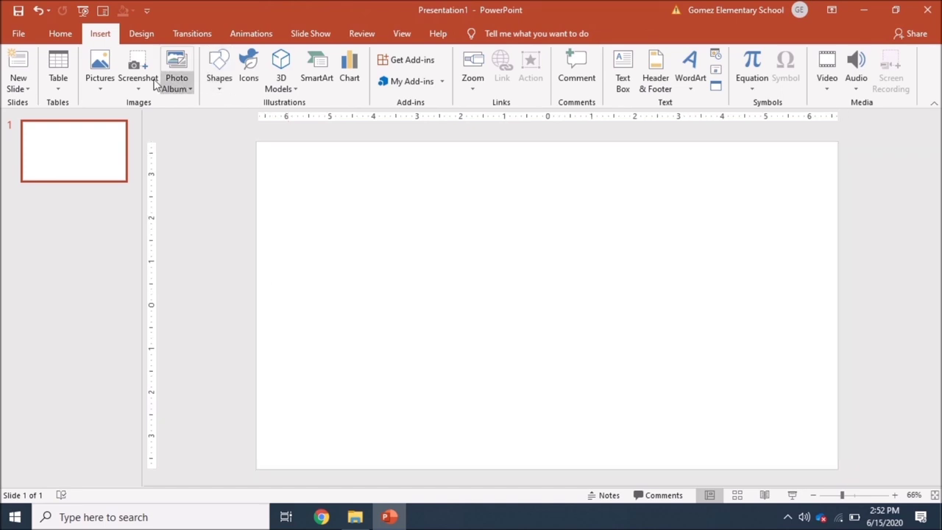
click(217, 92)
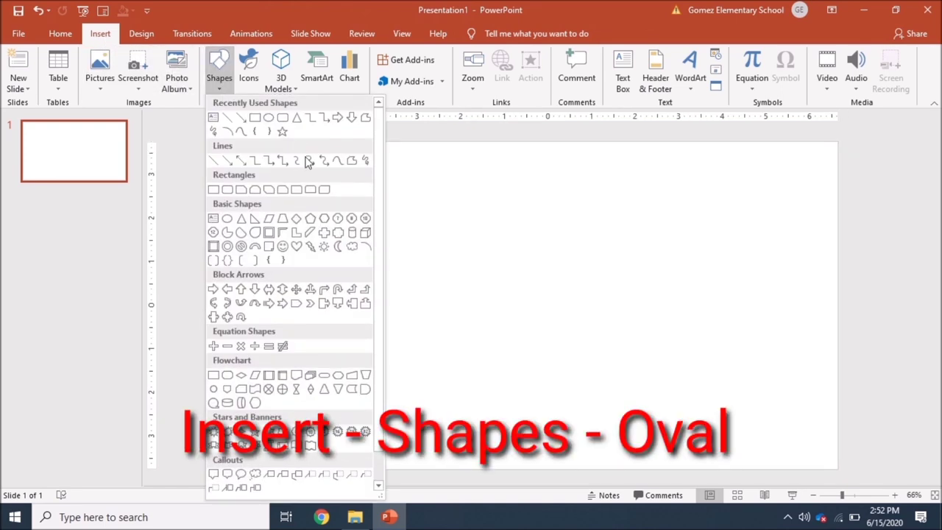
click(268, 118)
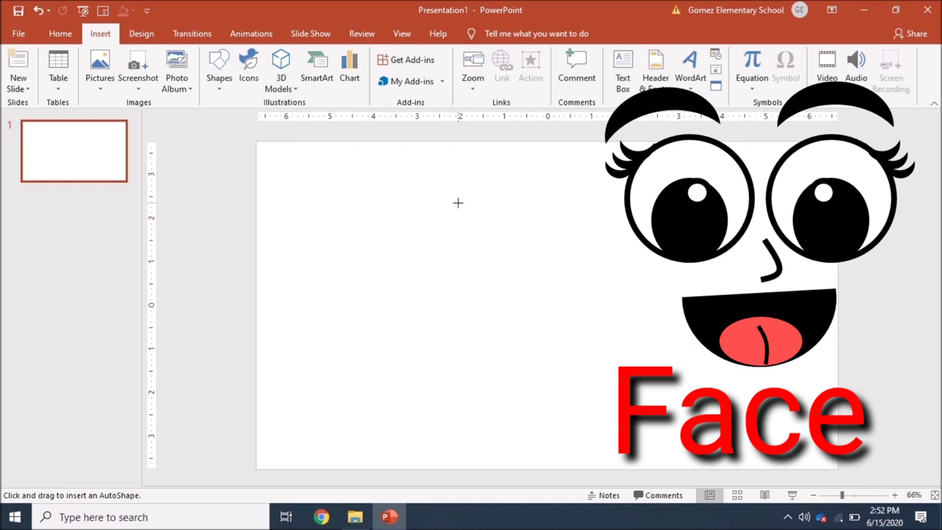
drag(458, 203, 542, 286)
scroll(542, 286, up, 8)
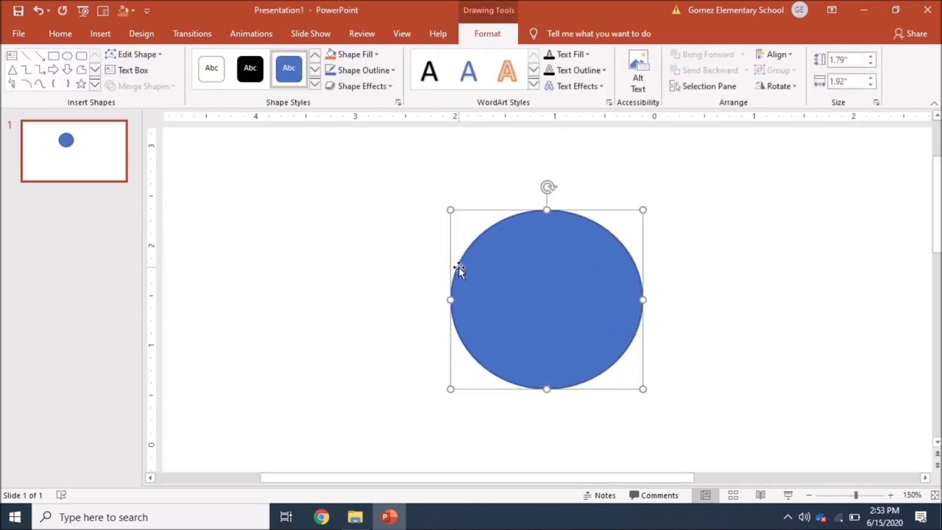
Fill the circle white and give it a black 4½ pt outline
click(369, 55)
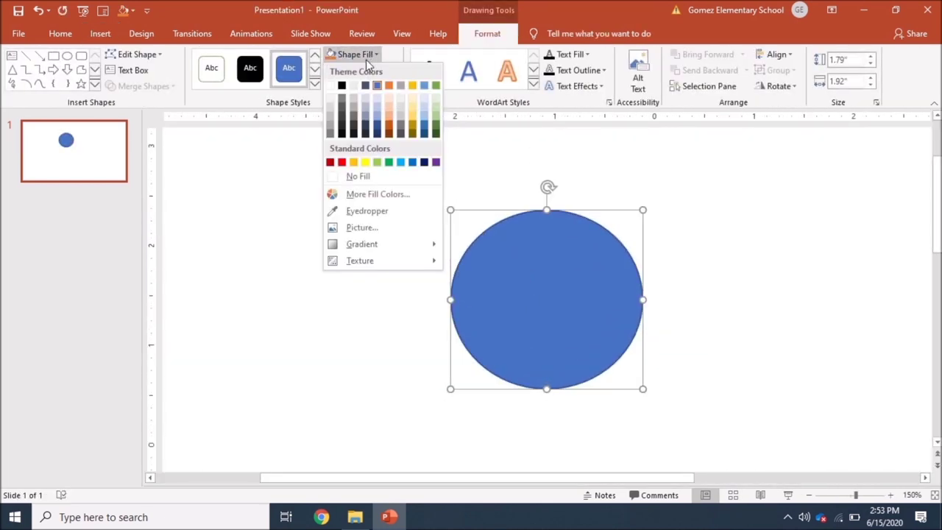
click(339, 86)
click(349, 70)
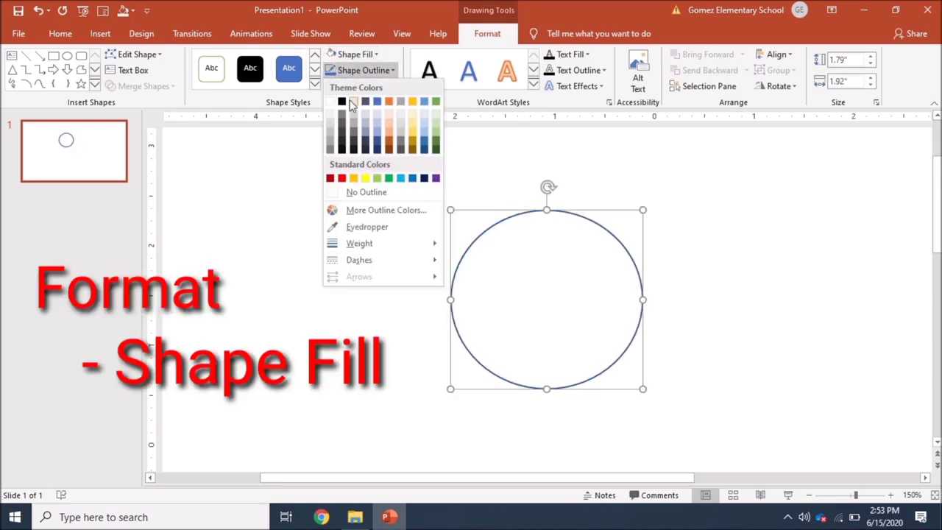
click(342, 102)
click(359, 70)
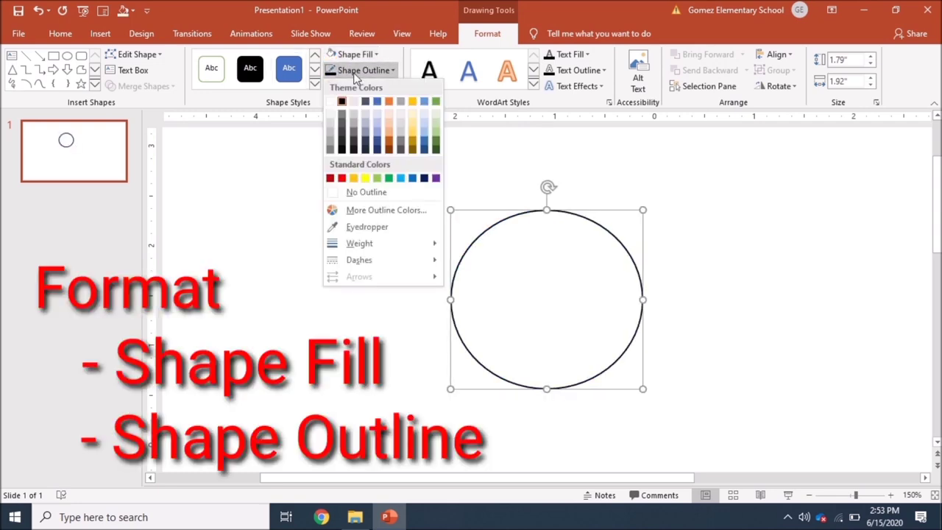
mouse_move(358, 244)
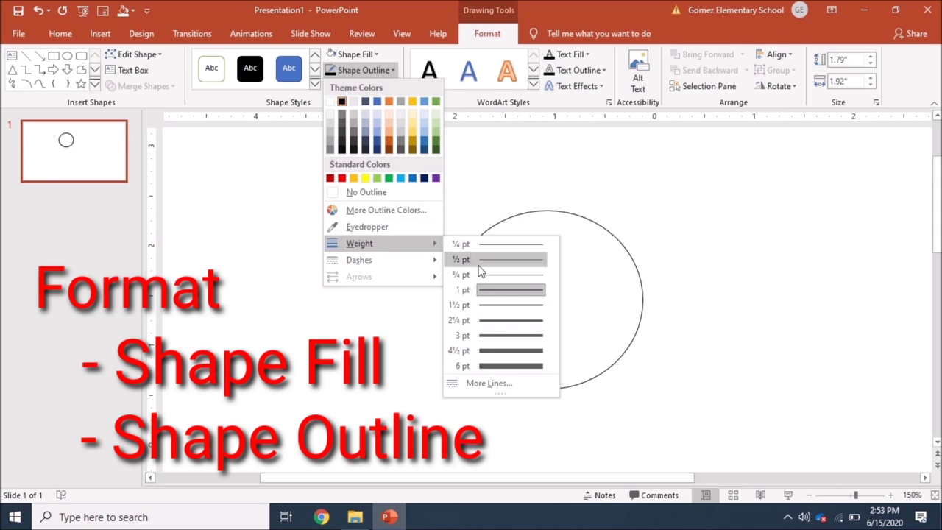
click(493, 351)
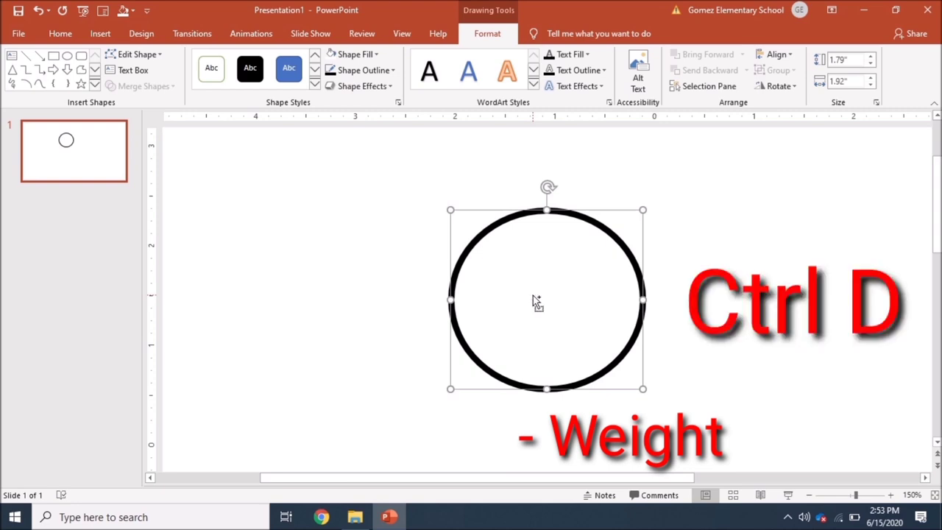
Duplicate the circle, resize the copy into an inner oval and fill it black as the pupil
key(ctrl+d)
drag(554, 317, 542, 290)
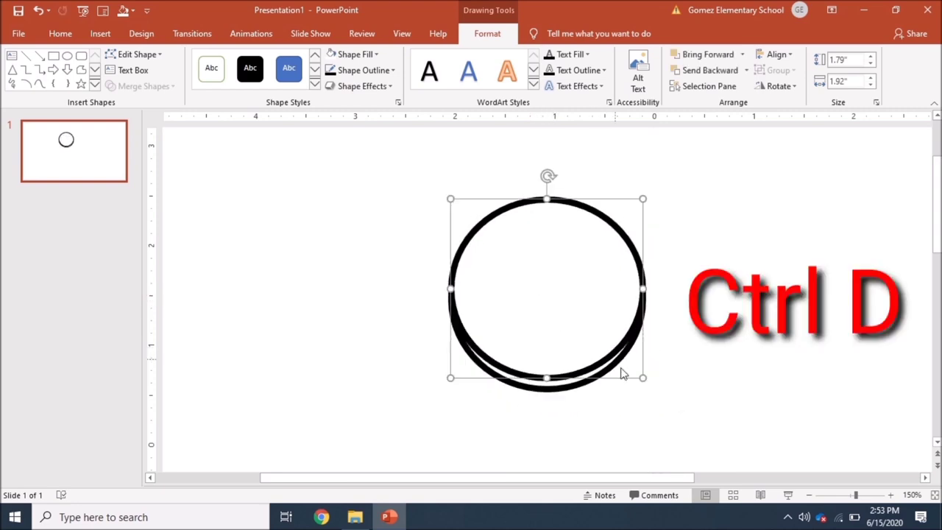
drag(642, 377, 526, 279)
drag(487, 239, 545, 348)
drag(506, 308, 485, 256)
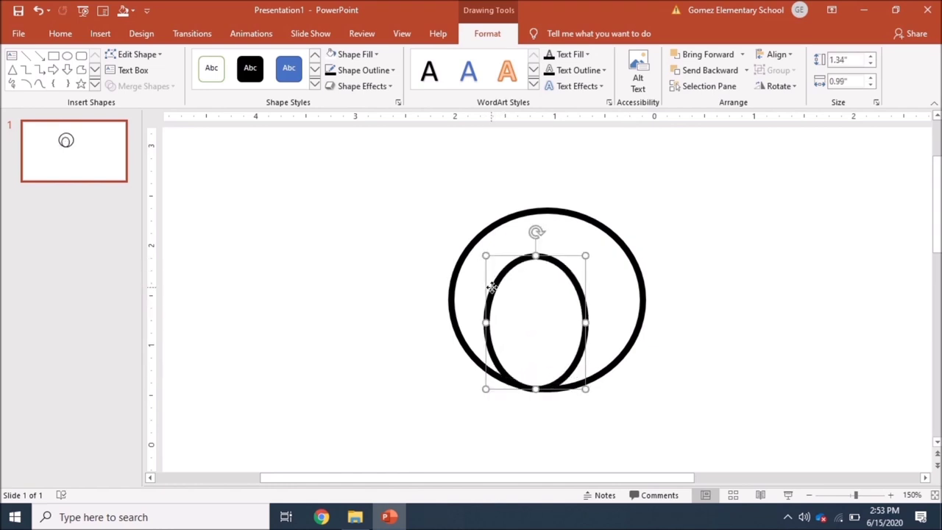
drag(491, 288, 503, 289)
drag(547, 255, 547, 274)
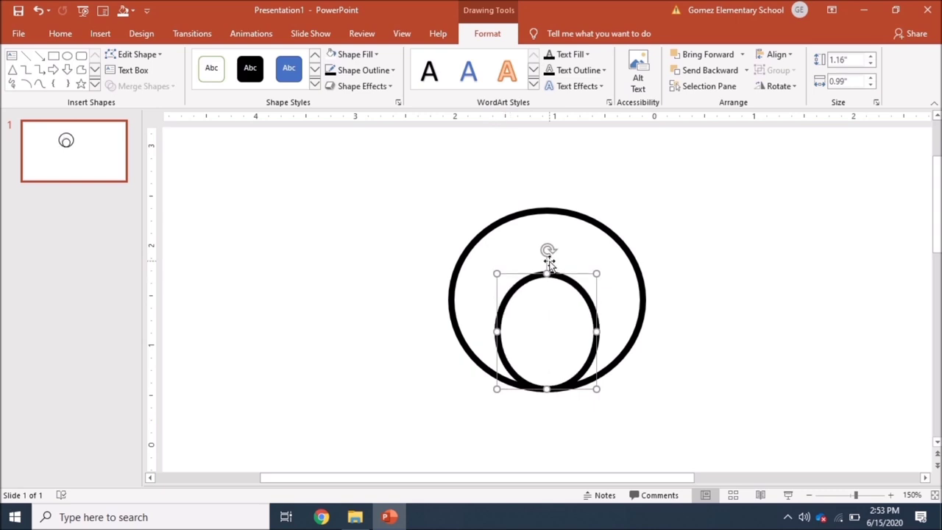
click(357, 55)
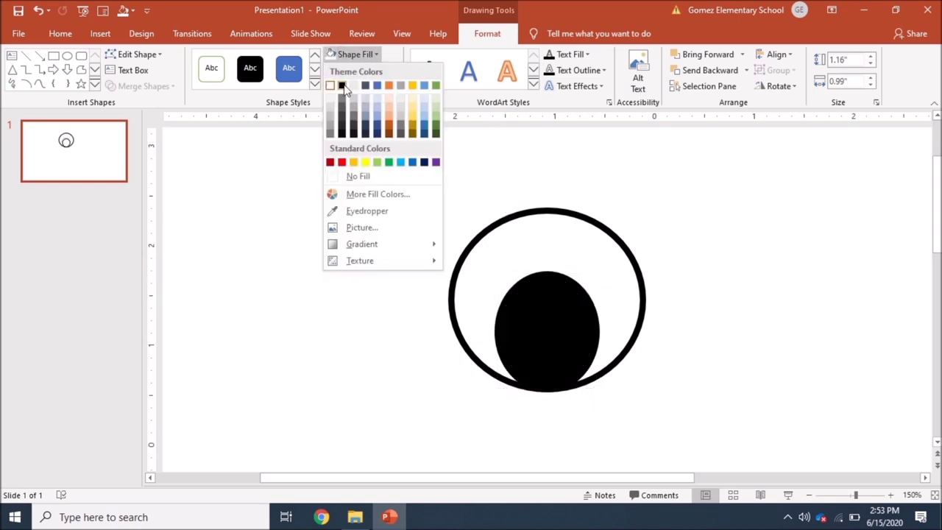
click(343, 87)
Copy the pupil, fill the copy white and shrink it into a highlight on the pupil
drag(500, 328, 619, 285)
click(356, 55)
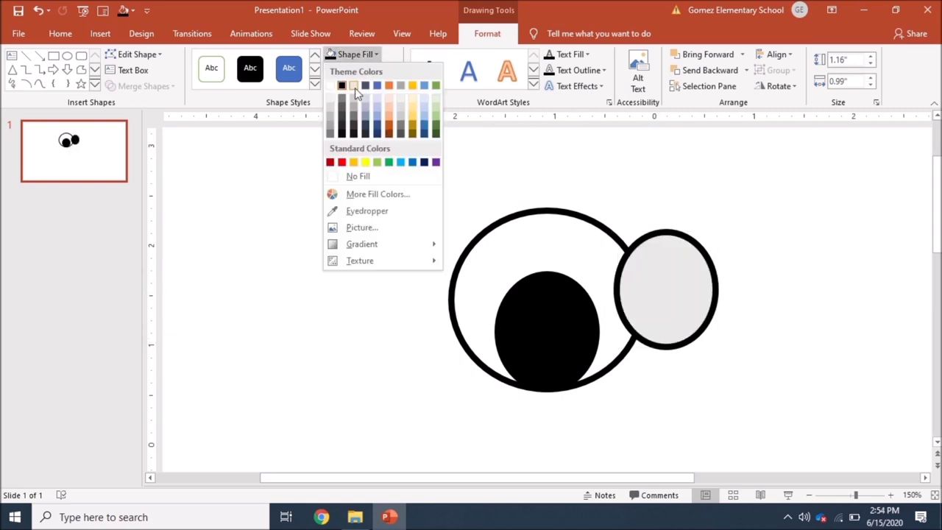
click(331, 86)
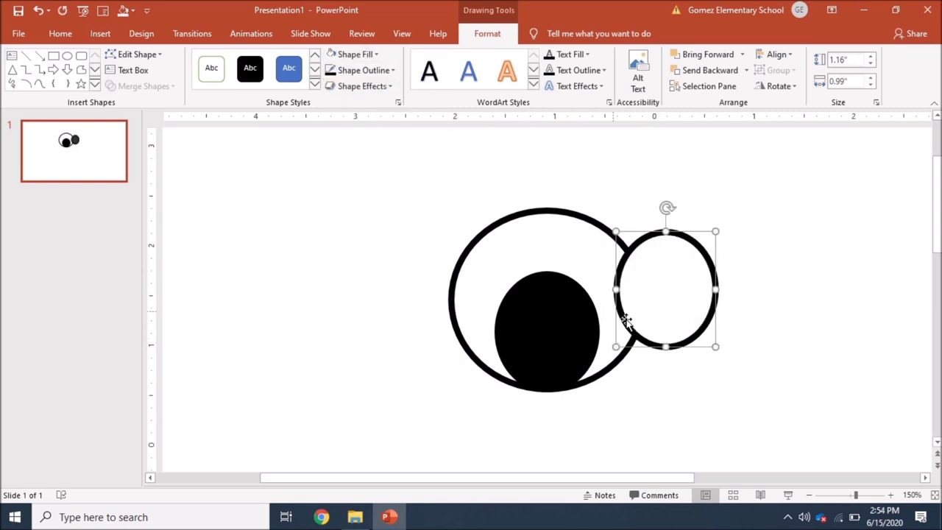
drag(714, 347, 535, 292)
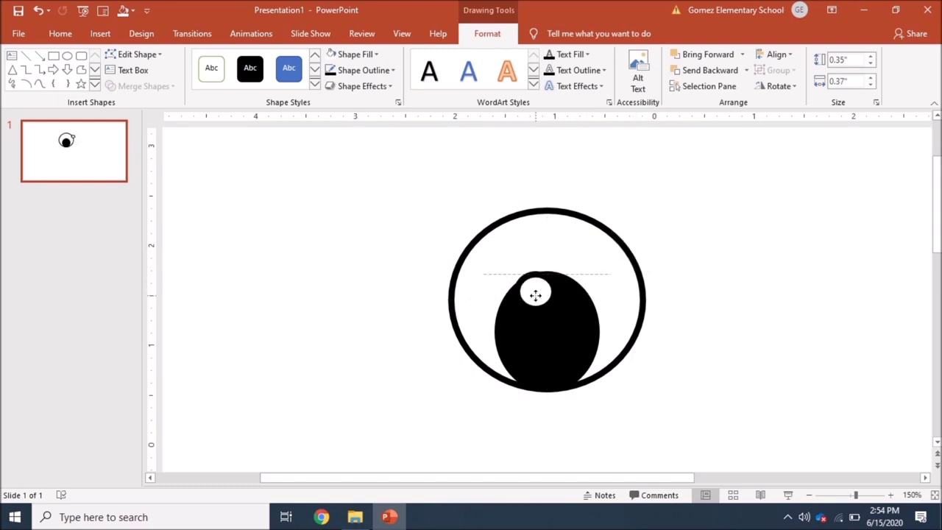
click(574, 356)
mouse_move(597, 335)
mouse_down()
mouse_move(605, 330)
mouse_move(581, 332)
mouse_up()
scroll(581, 335, up, 10)
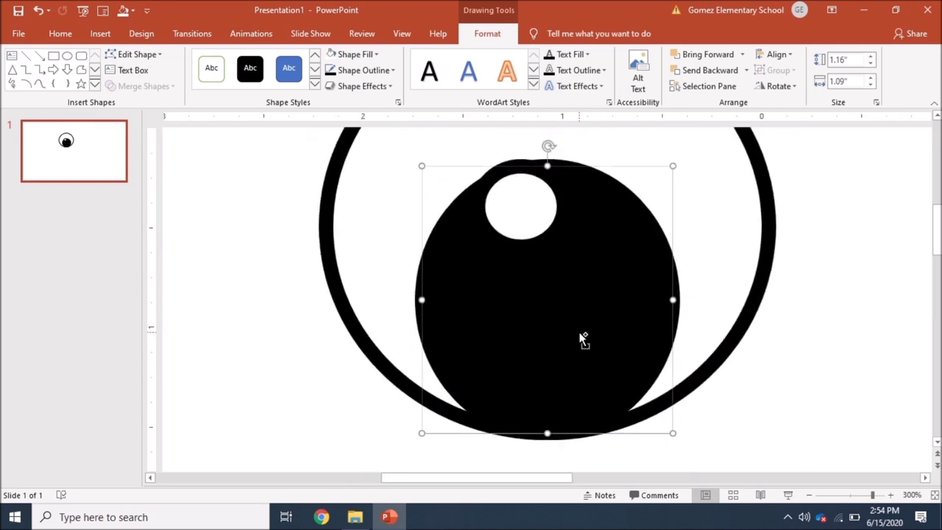
scroll(579, 332, down, 7)
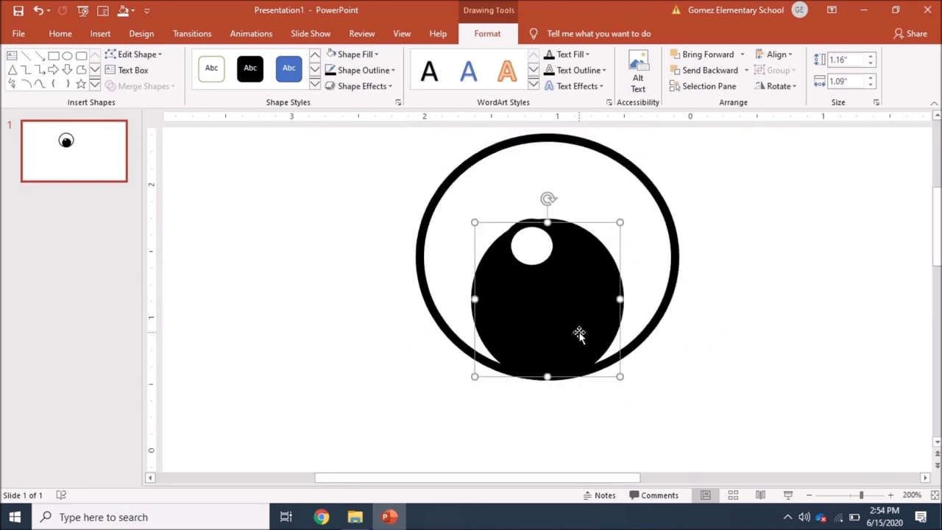
Draw a moon shape and rotate it onto the eye's upper-right rim
click(96, 86)
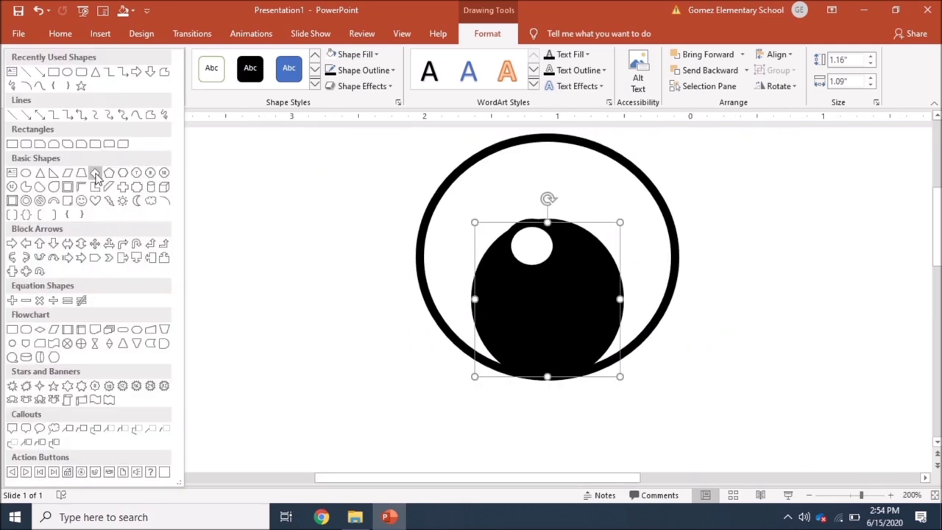
click(137, 202)
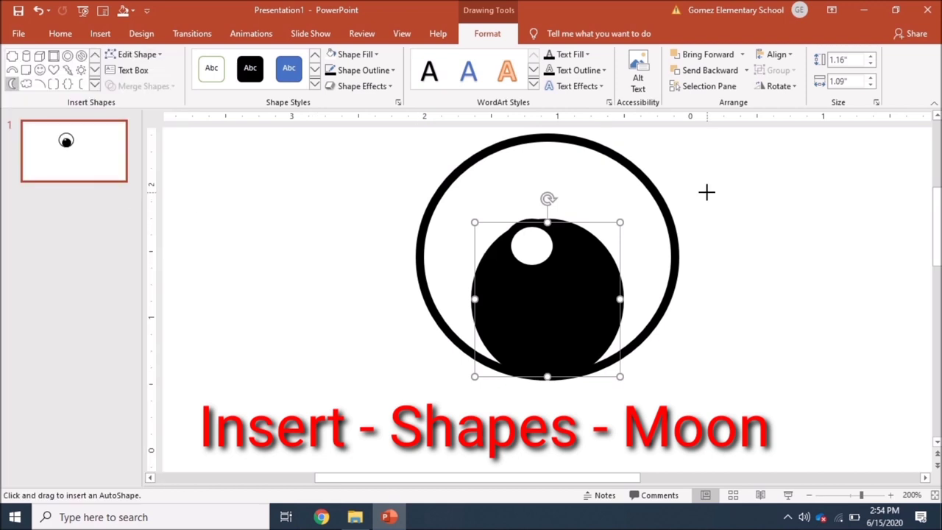
drag(704, 192, 741, 270)
drag(722, 168, 647, 181)
Make the moon eyelash black, adjust its angle, and copy a second eyelash below it
click(390, 70)
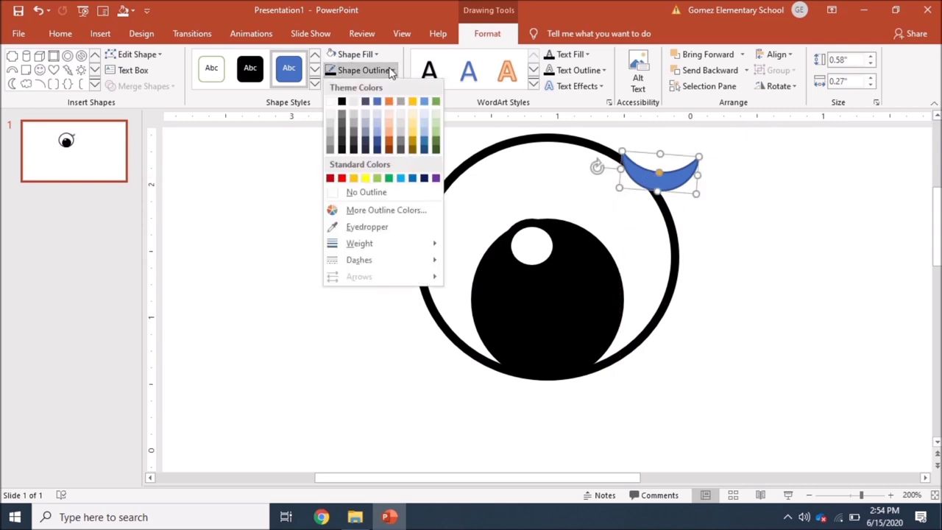
click(342, 101)
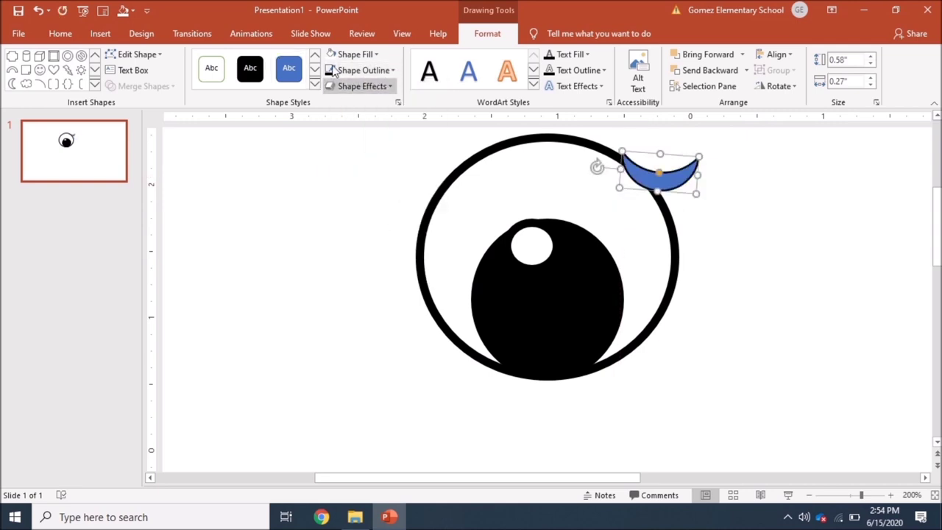
click(350, 54)
click(342, 86)
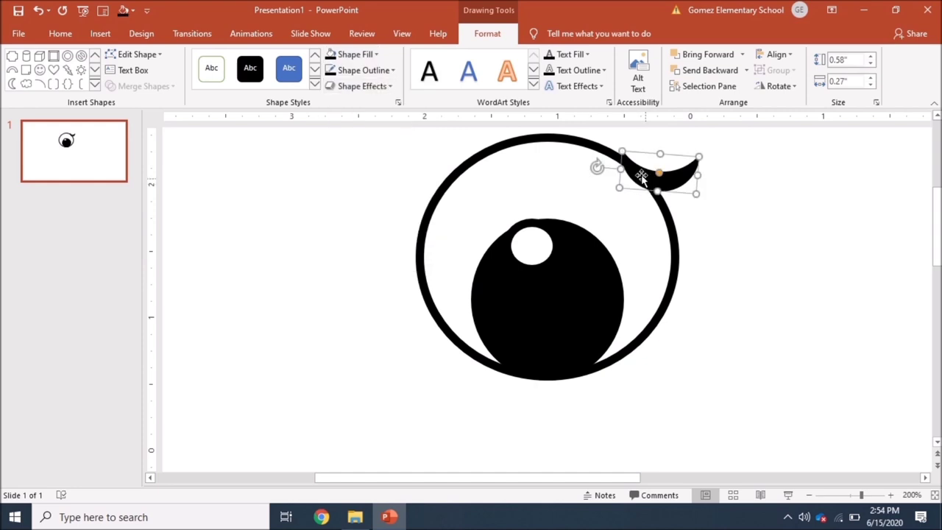
mouse_move(602, 170)
mouse_down()
mouse_move(595, 174)
mouse_move(603, 182)
mouse_up()
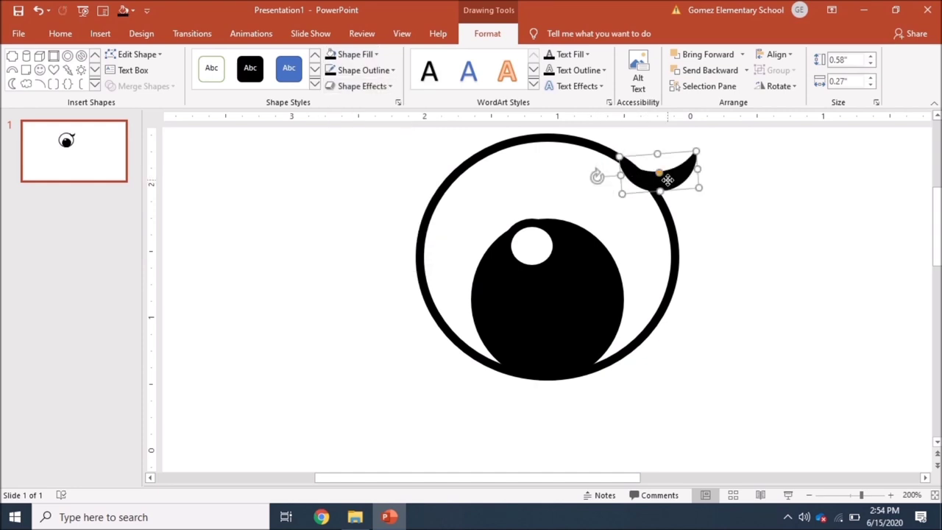
drag(667, 180, 689, 181)
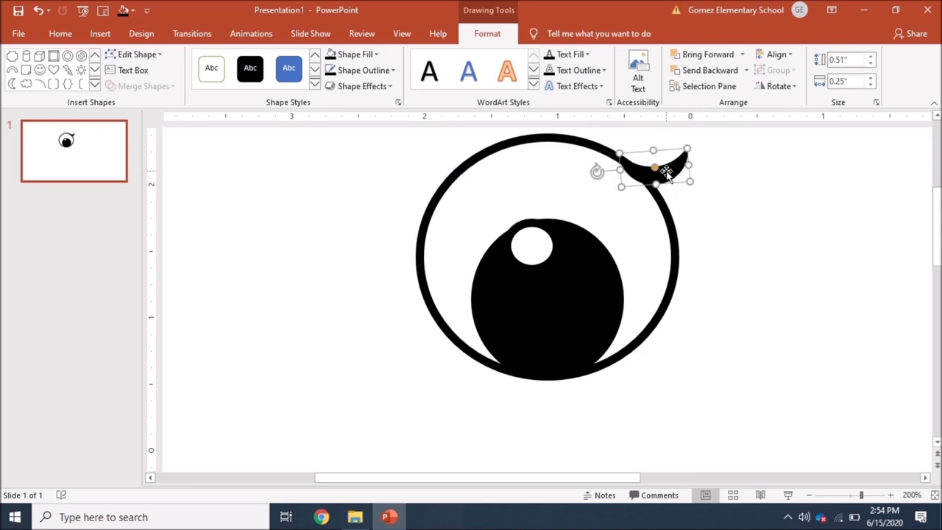
scroll(643, 263, up, 1)
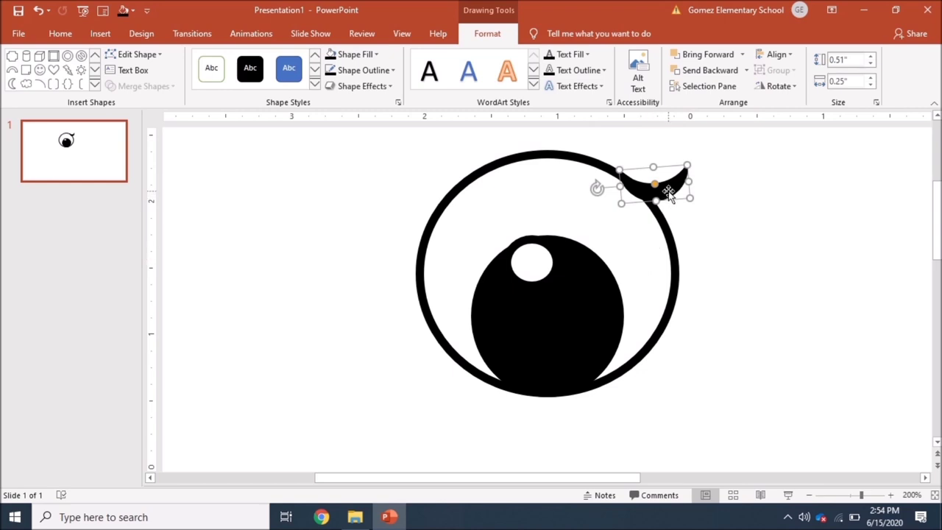
drag(668, 191, 705, 233)
Add a third eyelash and group all the eye parts into one object
key(ctrl+d)
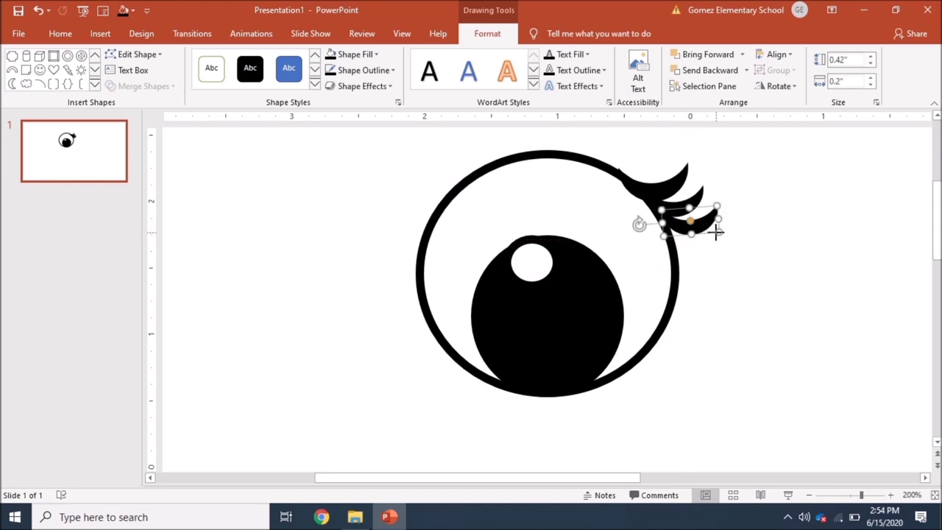
scroll(712, 237, down, 8)
key(ctrl+a)
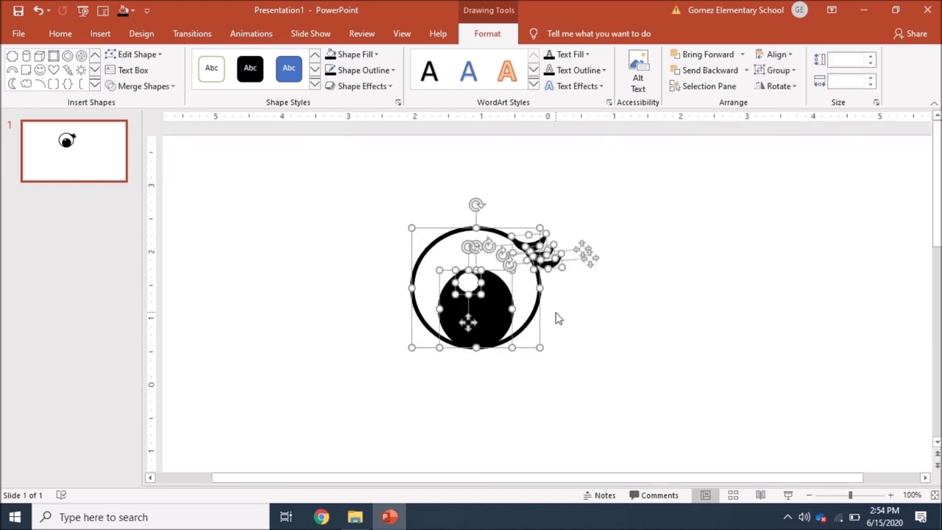
scroll(555, 312, up, 8)
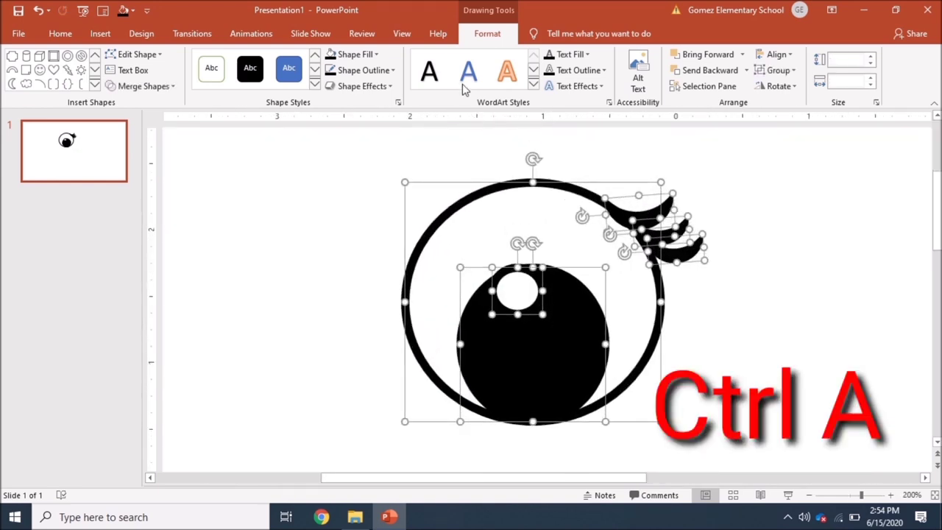
click(780, 71)
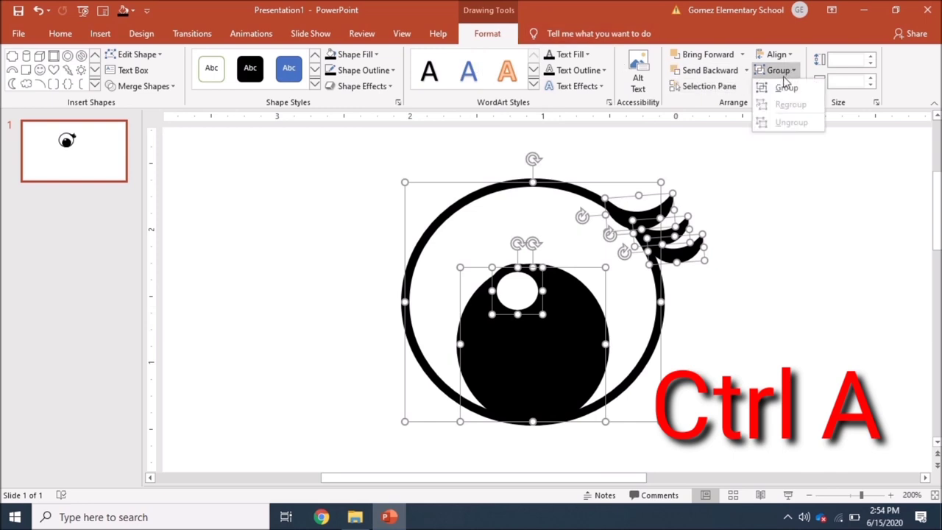
key(Escape)
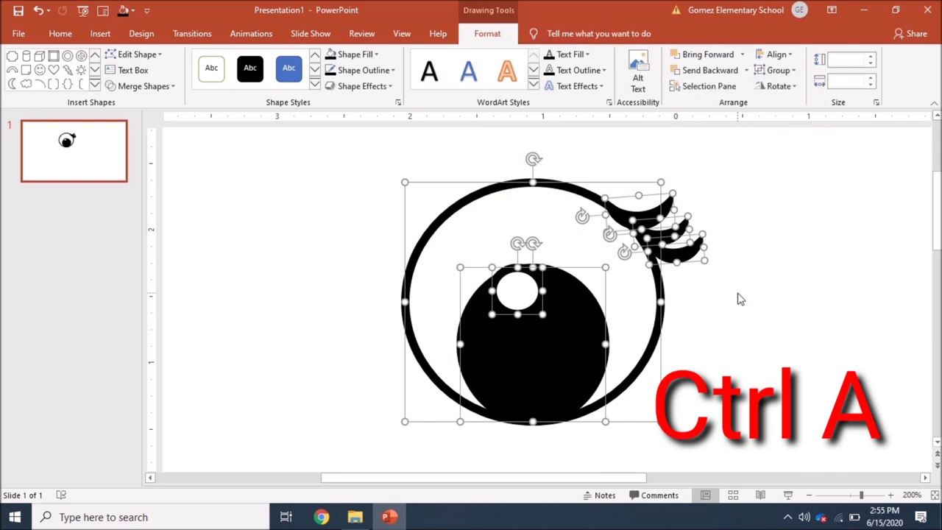
key(ctrl+g)
scroll(593, 308, down, 6)
Place a copy of the eye to the left, flip it horizontally and level it
drag(592, 307, 372, 311)
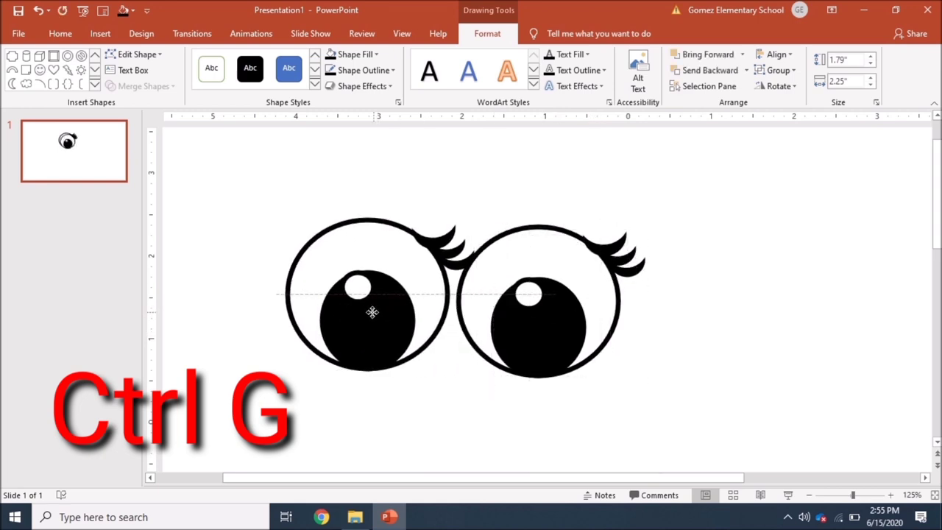
click(777, 87)
click(798, 154)
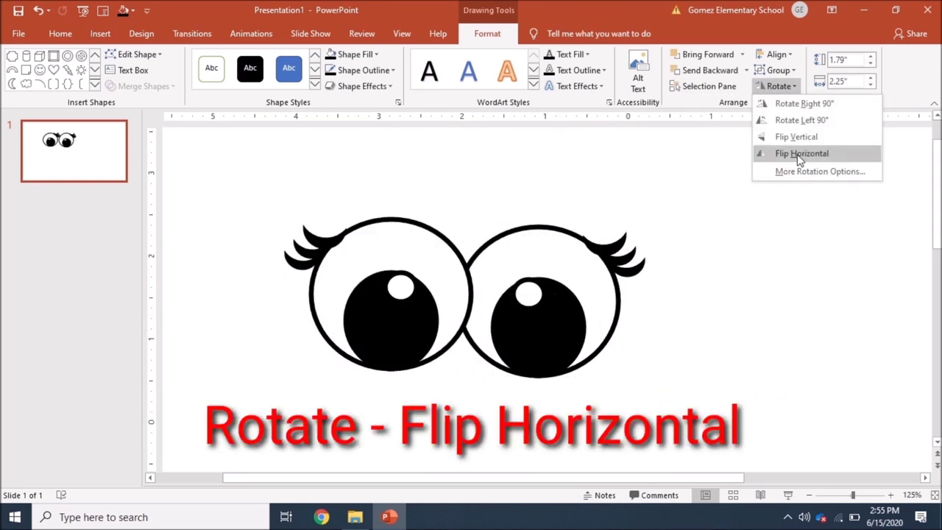
click(799, 156)
mouse_move(416, 311)
mouse_down()
mouse_move(380, 315)
mouse_move(401, 315)
mouse_up()
scroll(402, 316, down, 2)
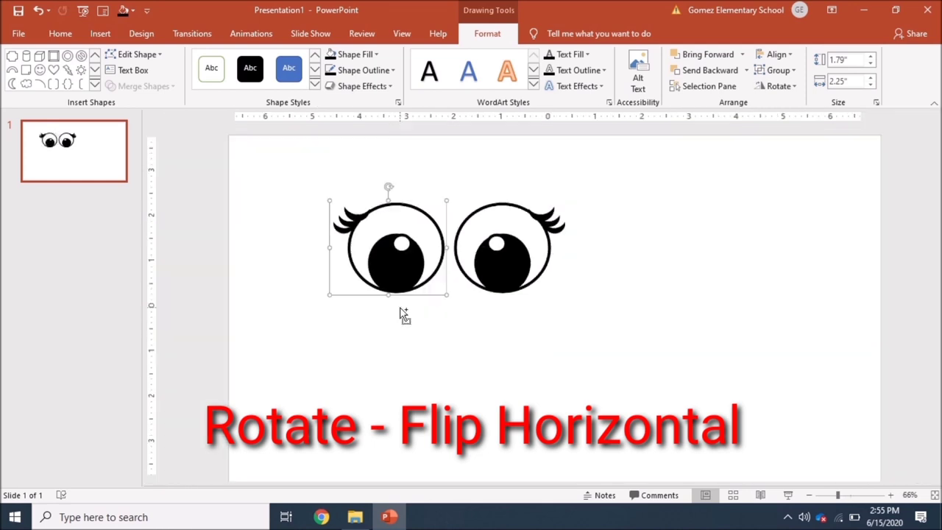
scroll(404, 311, up, 2)
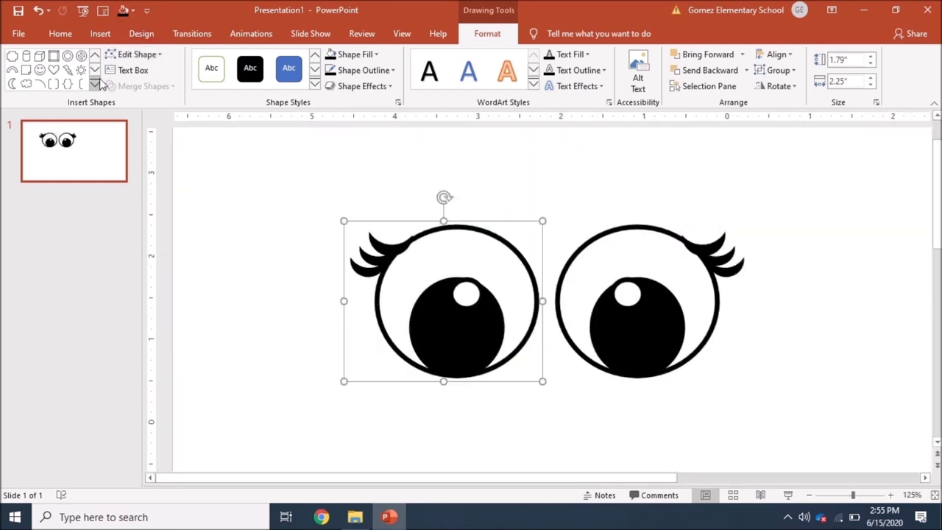
click(629, 323)
click(631, 323)
drag(634, 329, 556, 370)
drag(602, 417, 559, 368)
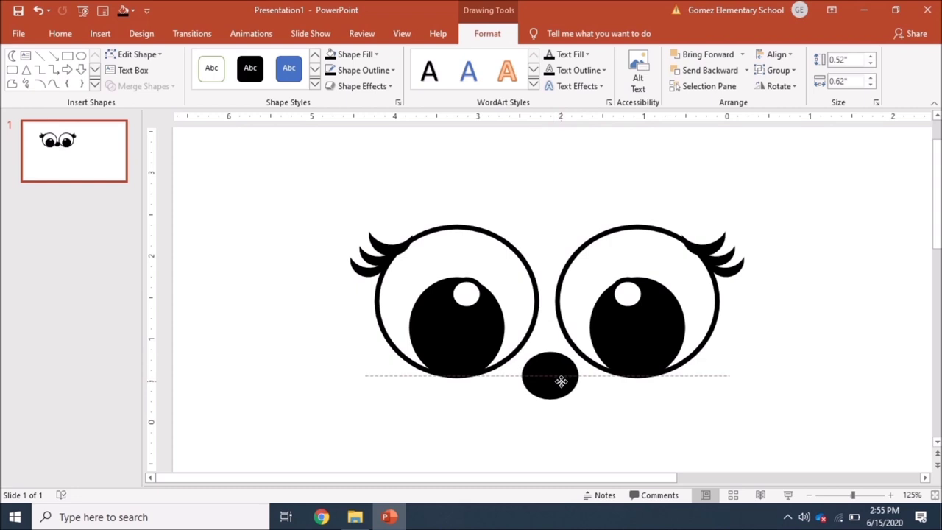
click(554, 376)
scroll(554, 376, down, 5)
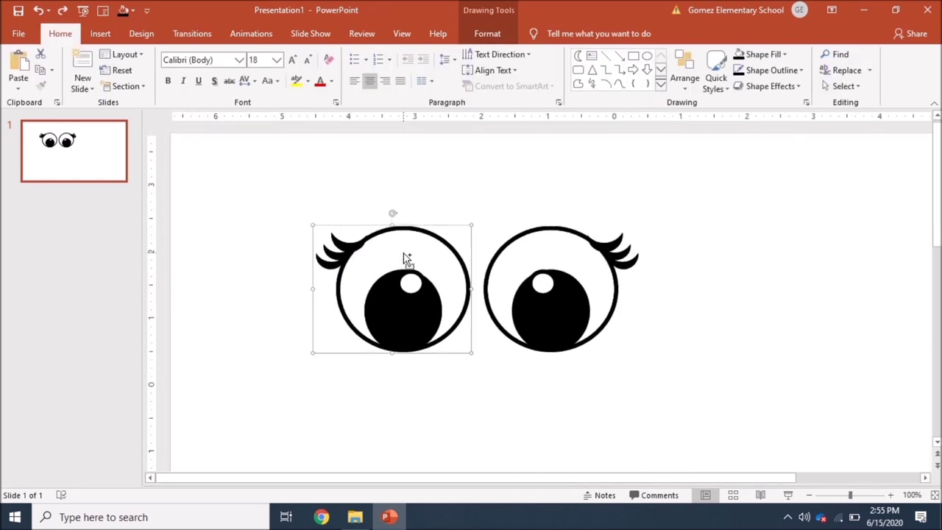
Draw a freeform curve between the eyes as the nose
scroll(404, 256, up, 4)
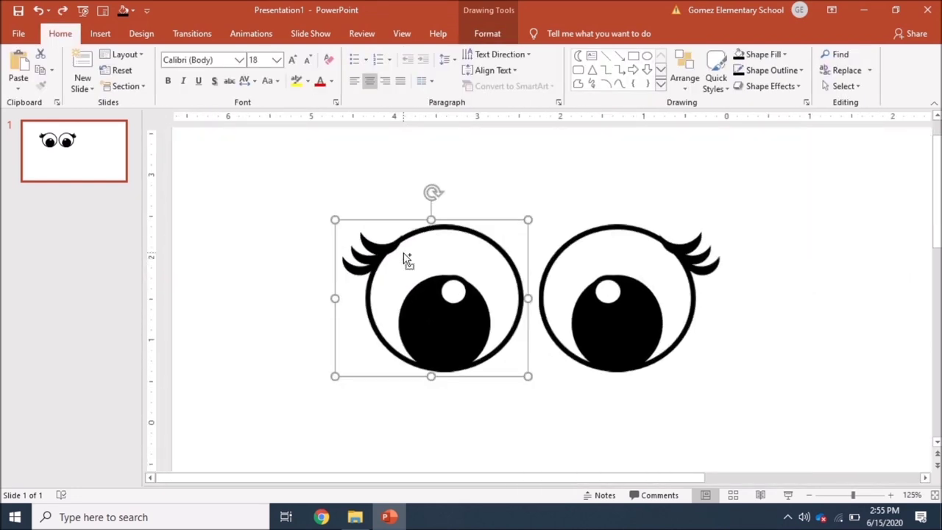
scroll(403, 256, up, 2)
scroll(400, 250, down, 2)
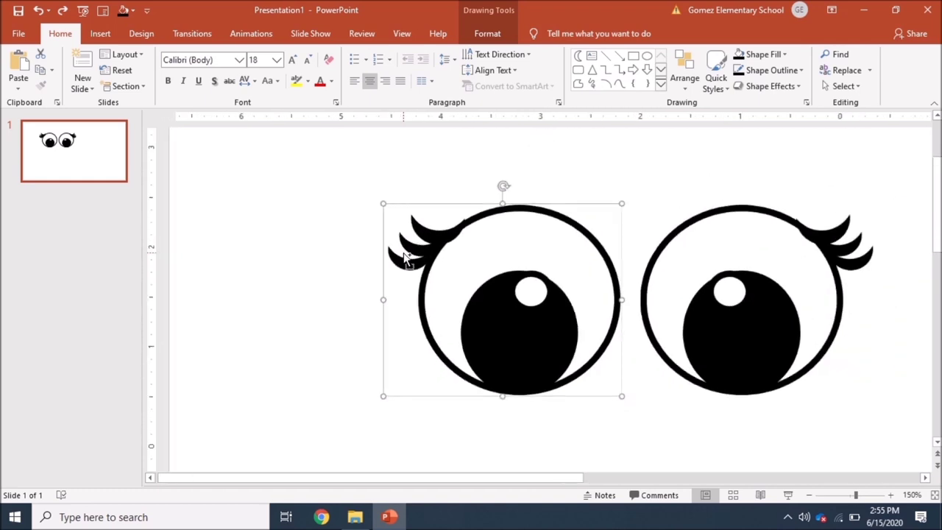
click(100, 33)
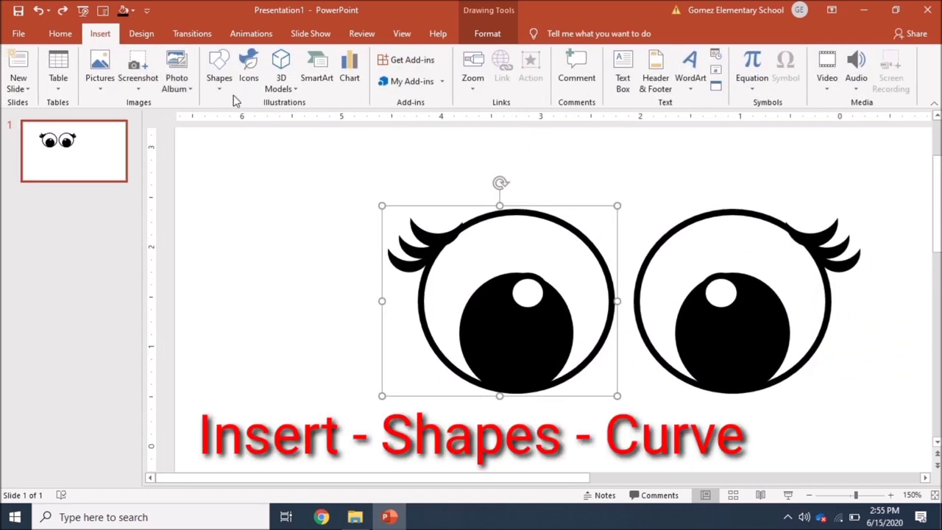
click(219, 70)
click(337, 161)
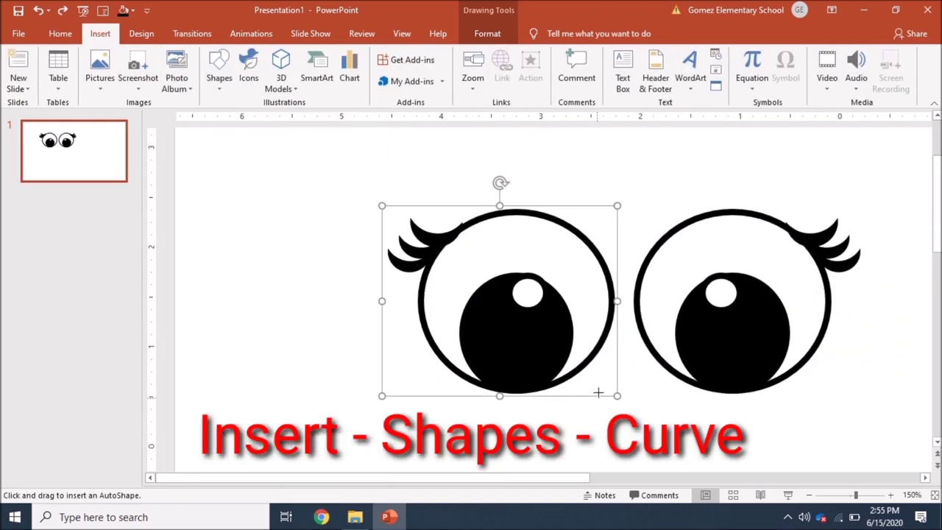
click(631, 361)
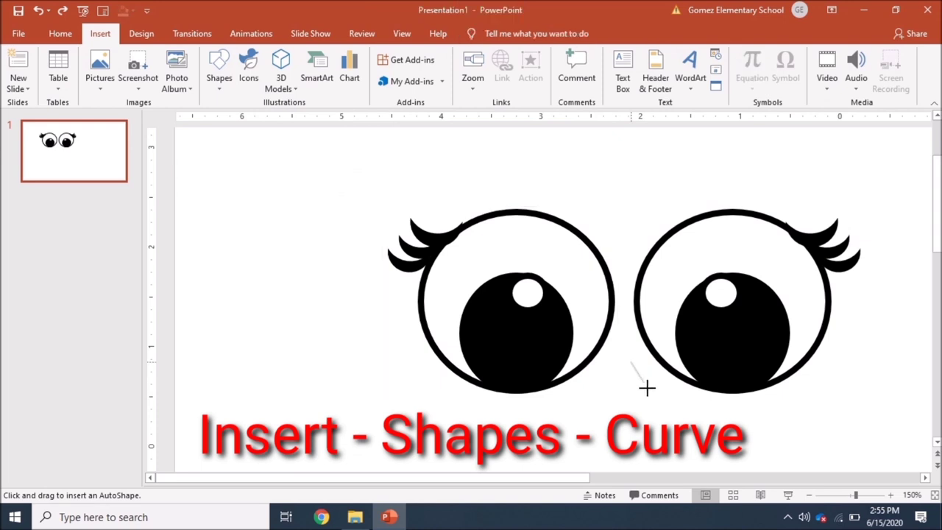
double_click(624, 421)
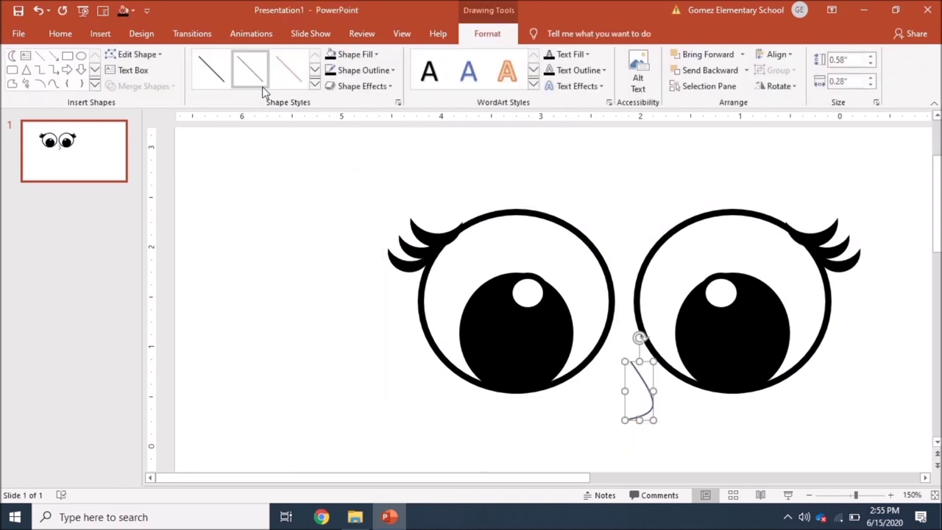
Make the nose curve black with a 4½ pt line weight
click(372, 70)
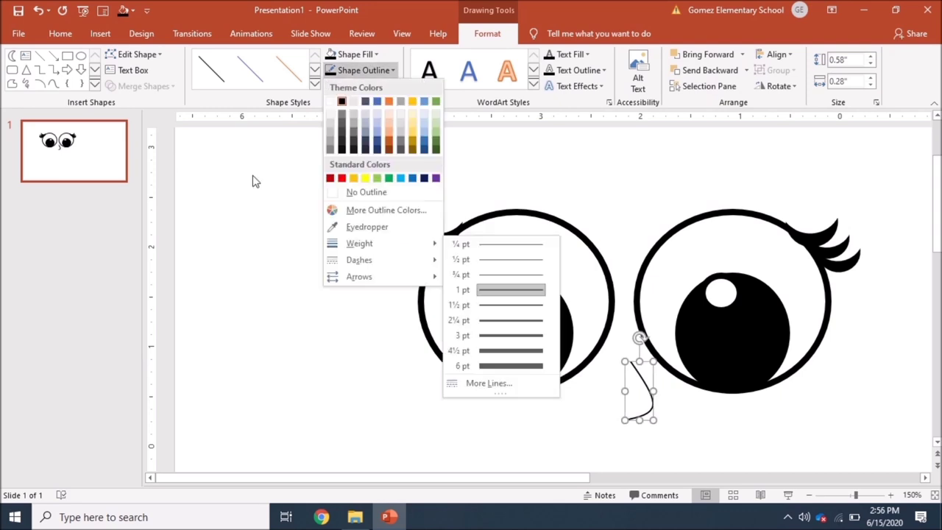
click(254, 184)
click(349, 74)
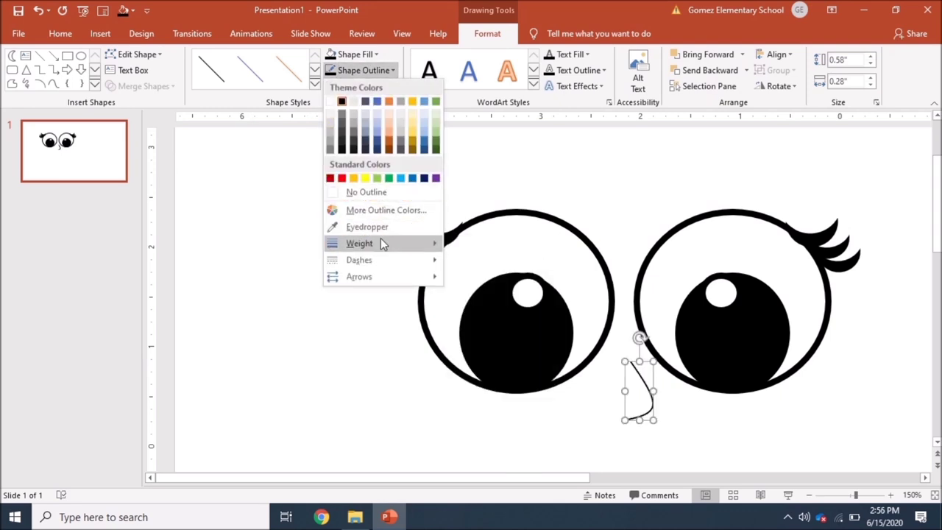
mouse_move(380, 243)
click(494, 351)
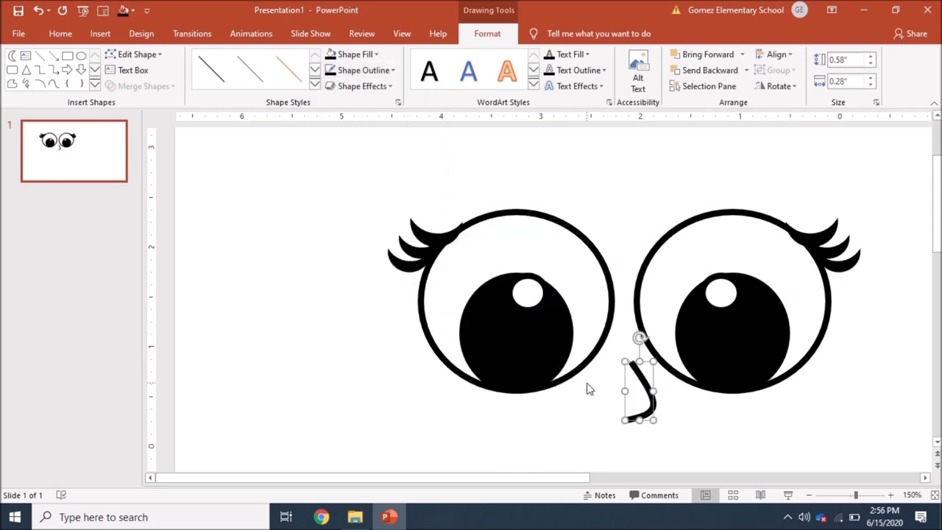
scroll(537, 383, down, 4)
scroll(529, 378, up, 8)
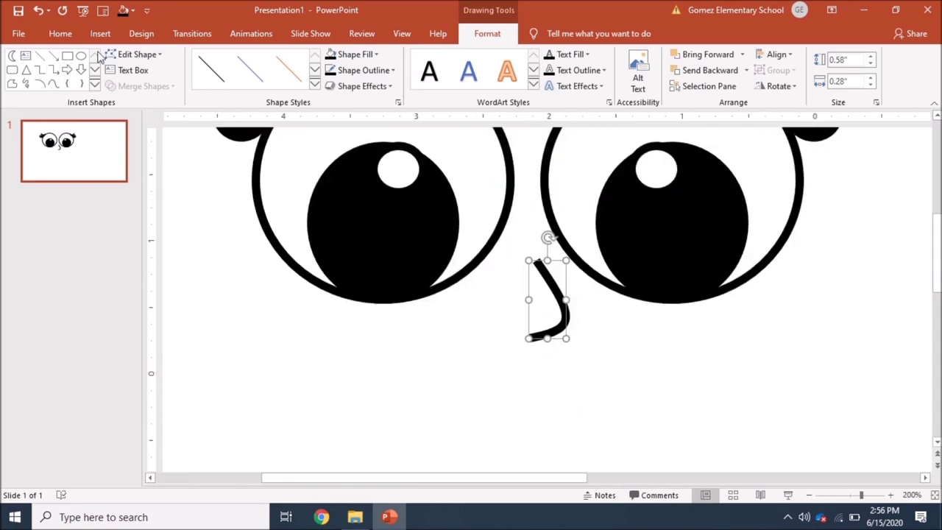
Draw a chord shape, tilt it and move it under the nose
click(101, 86)
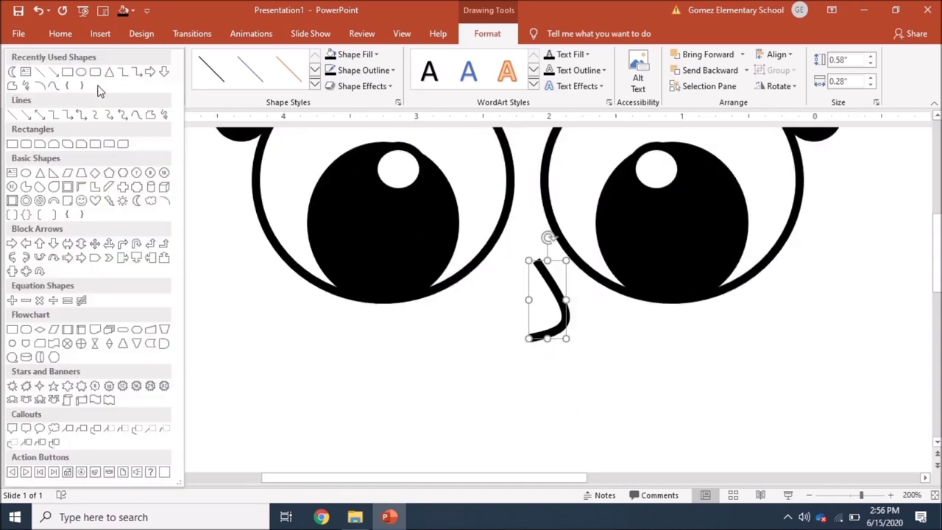
click(37, 185)
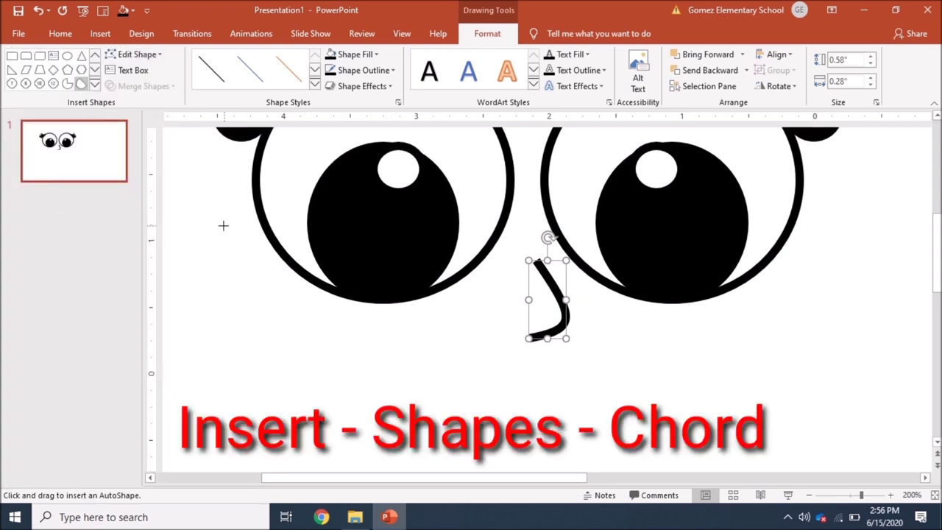
scroll(478, 305, down, 3)
drag(333, 322, 459, 428)
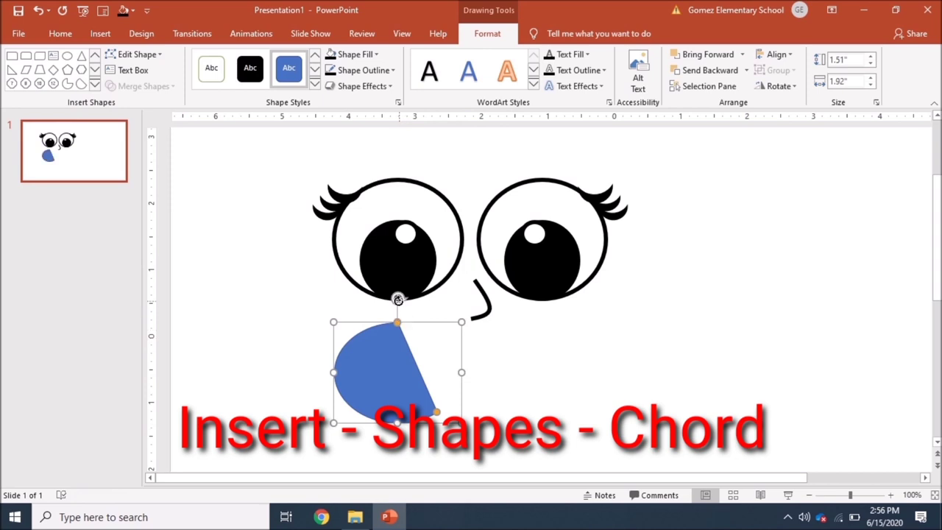
drag(400, 300, 326, 346)
drag(412, 398, 501, 384)
Reshape the chord to 2.35" by 2", level it and centre it under the nose
drag(535, 331, 521, 370)
drag(466, 259, 420, 235)
drag(459, 368, 469, 384)
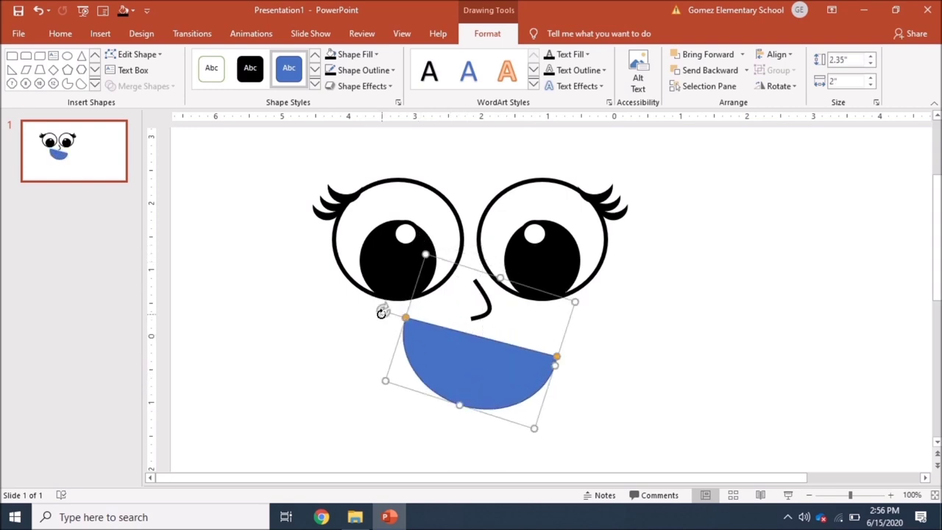
drag(382, 312, 374, 341)
drag(463, 381, 452, 374)
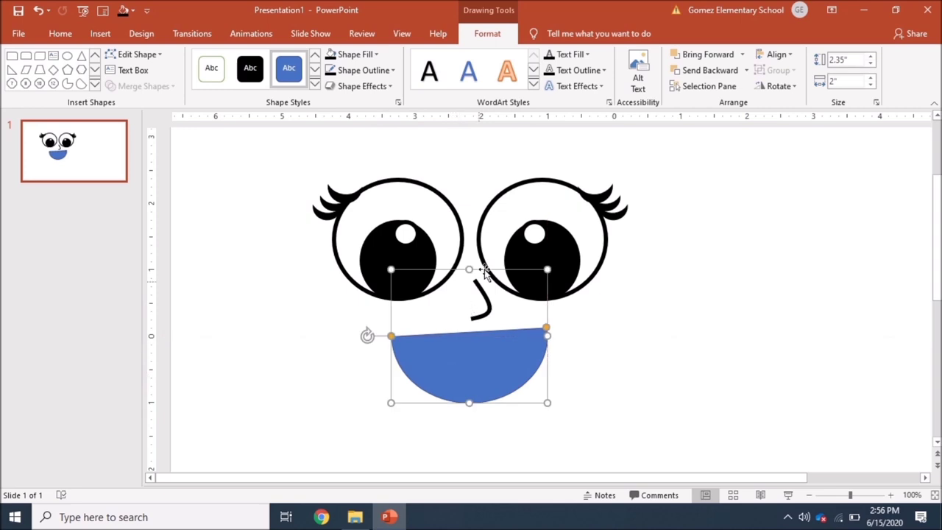
Give the mouth a solid black shape style and outline colour
click(250, 68)
click(352, 70)
click(341, 99)
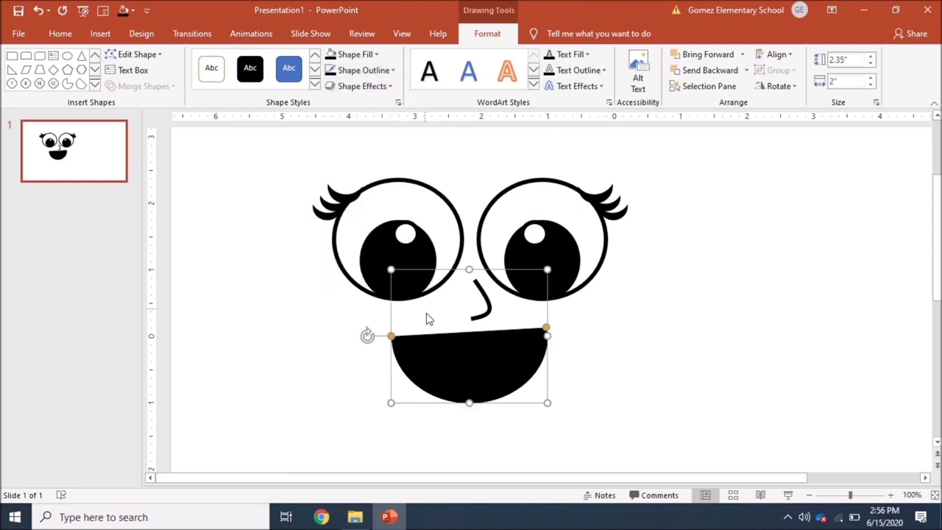
click(94, 86)
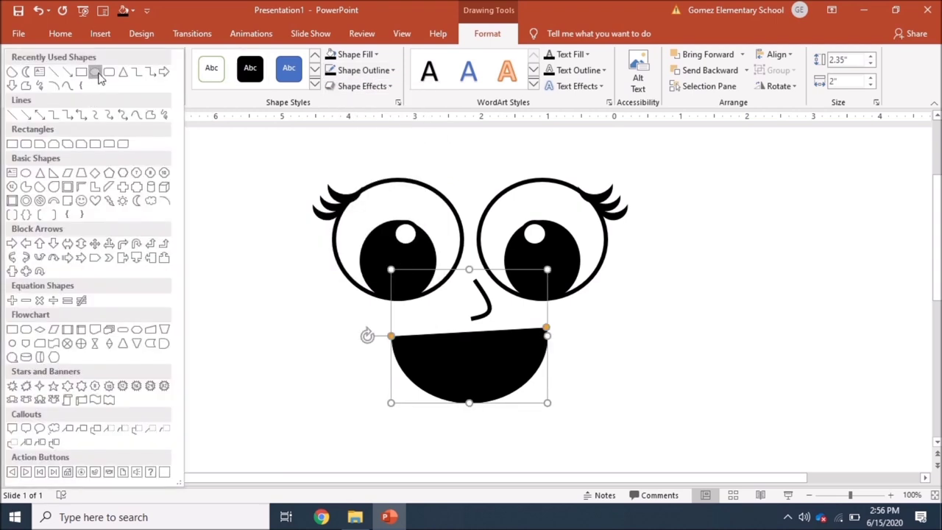
Draw an oval and move it into the centre of the mouth as a tongue
click(93, 72)
drag(329, 342, 411, 389)
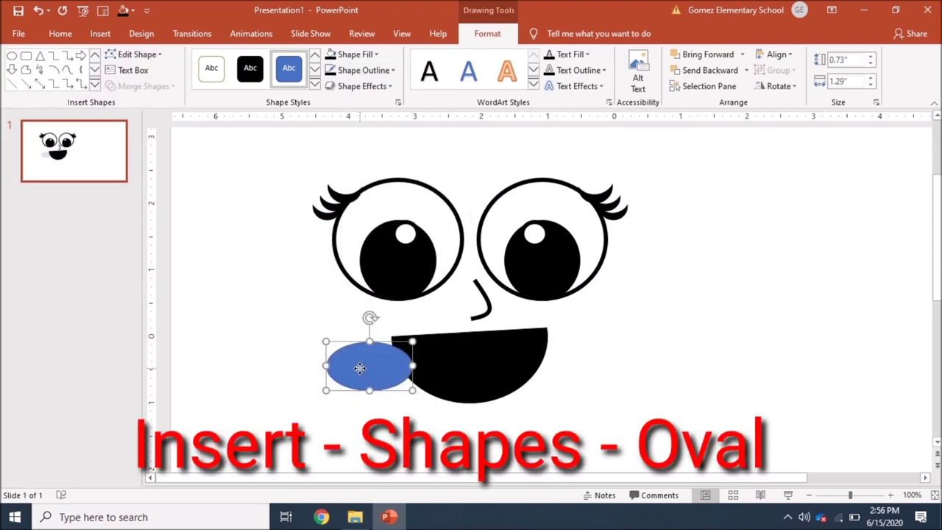
drag(361, 363, 465, 387)
scroll(464, 387, up, 5)
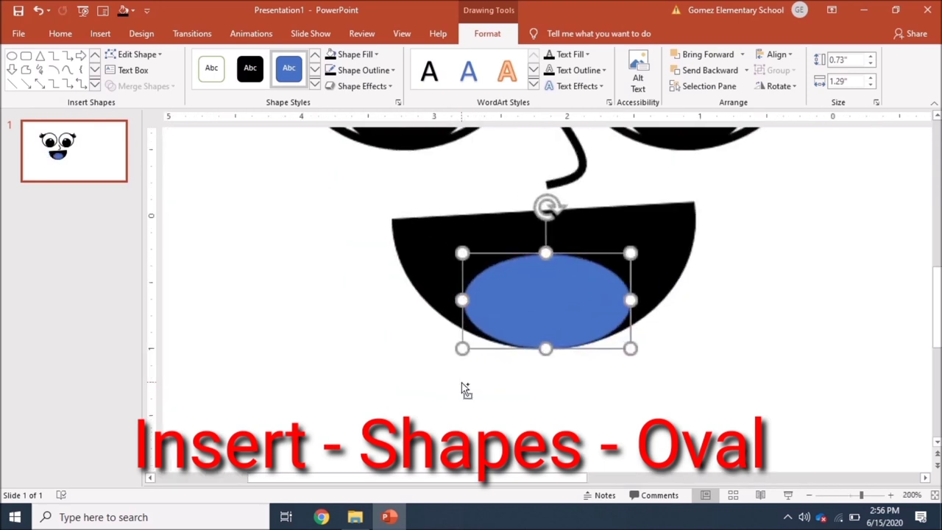
Fill the tongue oval red from the colour picker and give it a black outline
click(377, 55)
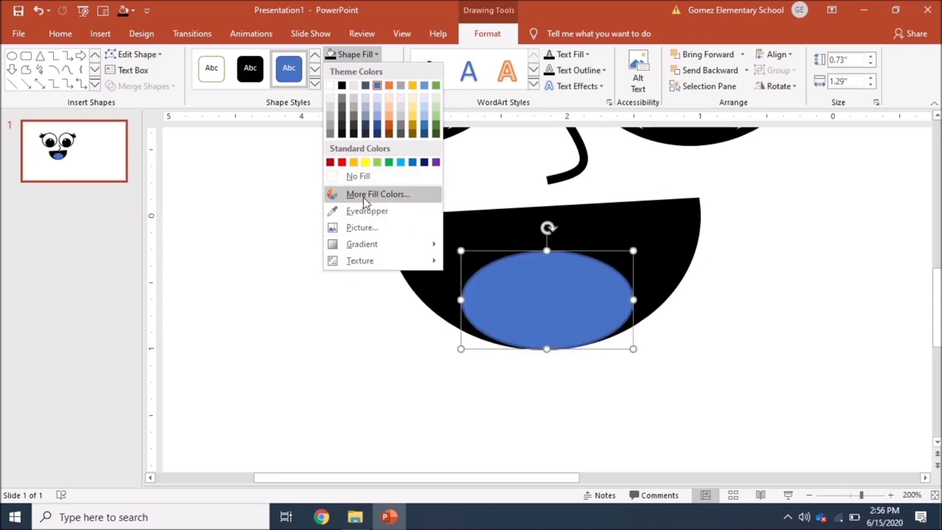
click(365, 195)
click(385, 136)
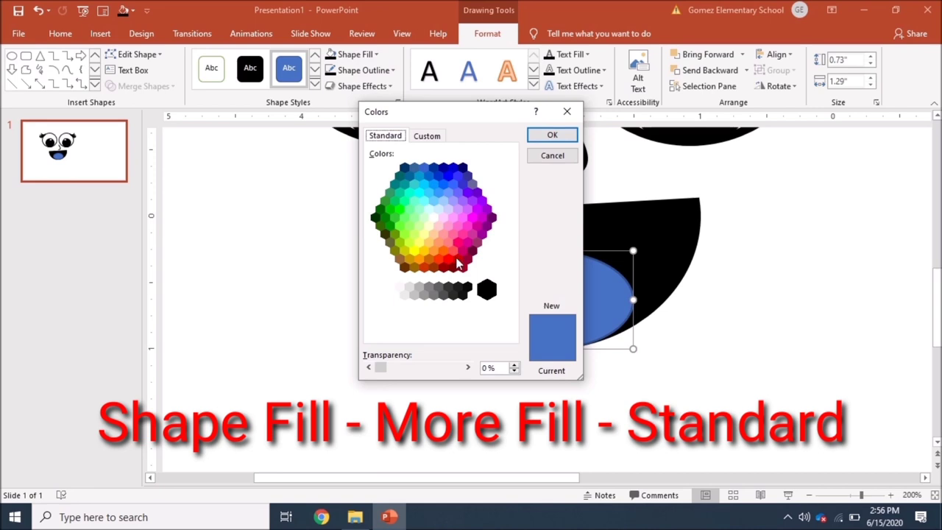
click(457, 255)
click(550, 134)
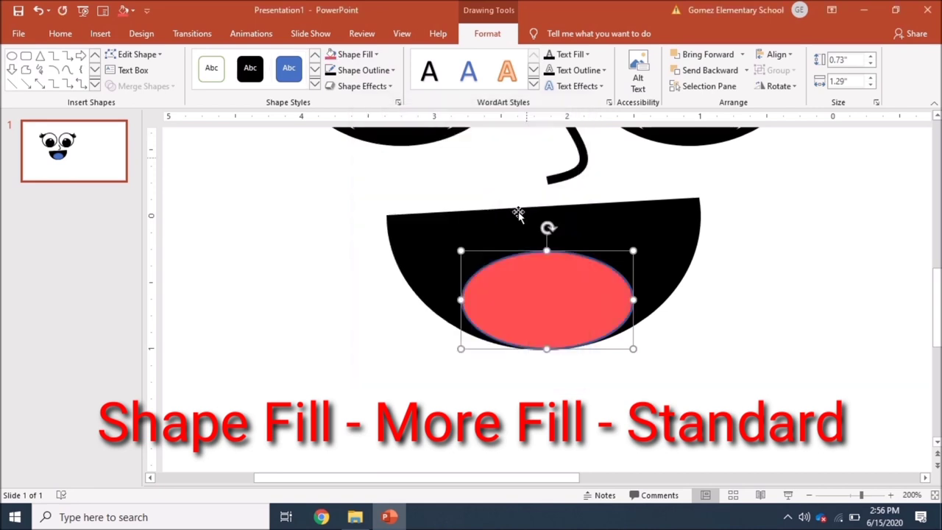
click(392, 70)
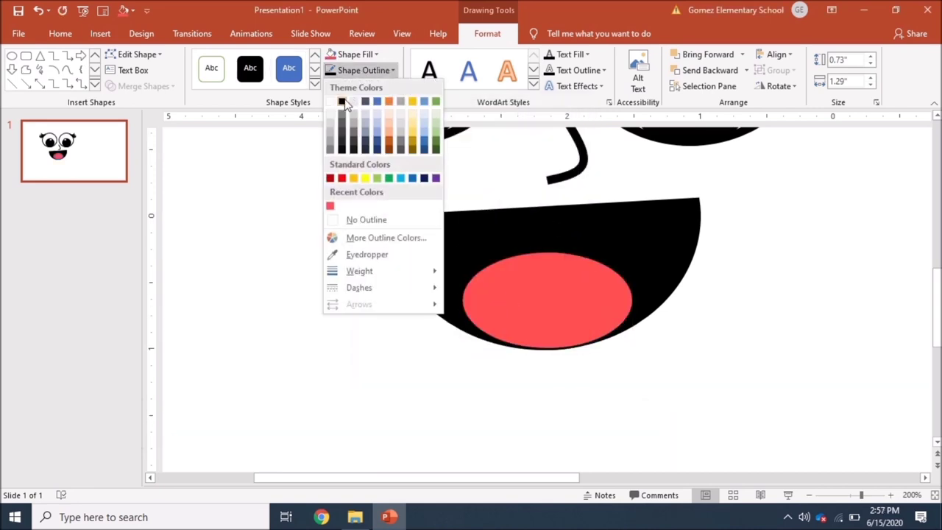
click(343, 102)
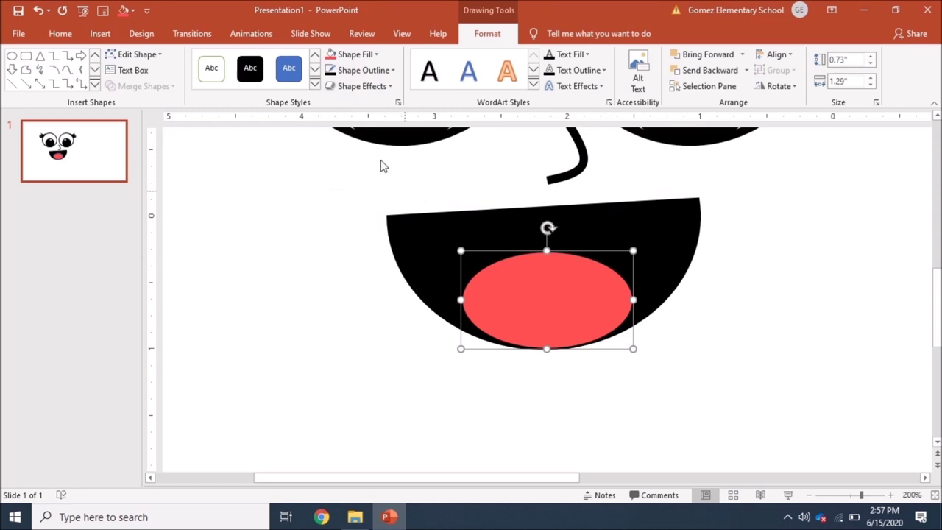
Draw a curved crease down the tongue with a 3 pt line
click(95, 87)
click(138, 114)
click(544, 272)
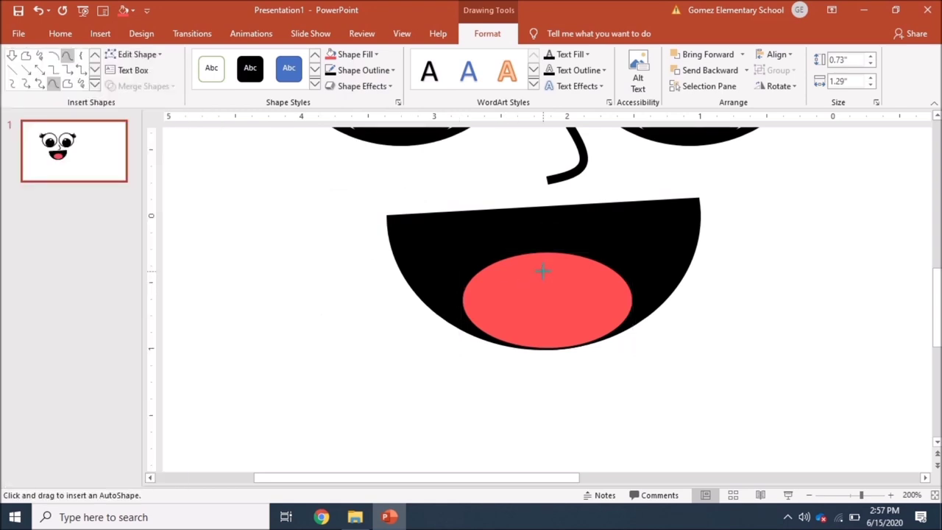
double_click(556, 348)
click(355, 72)
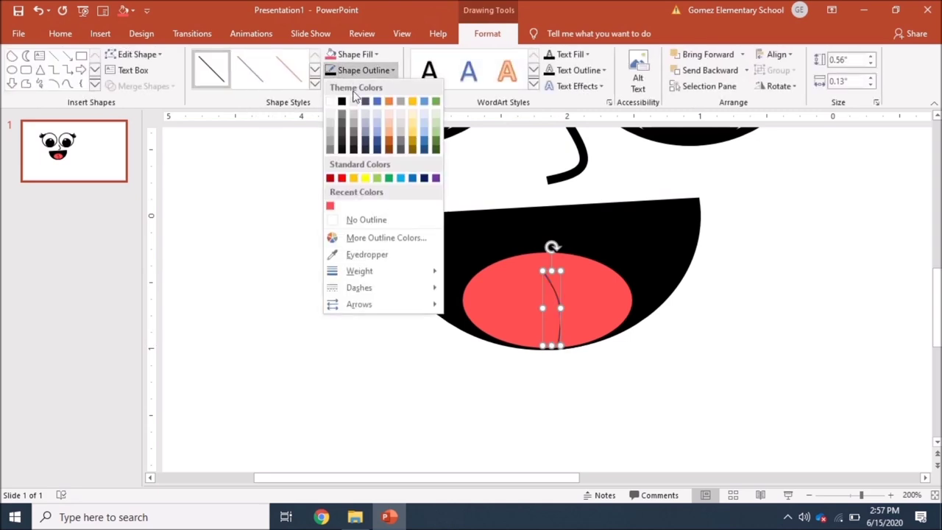
mouse_move(412, 271)
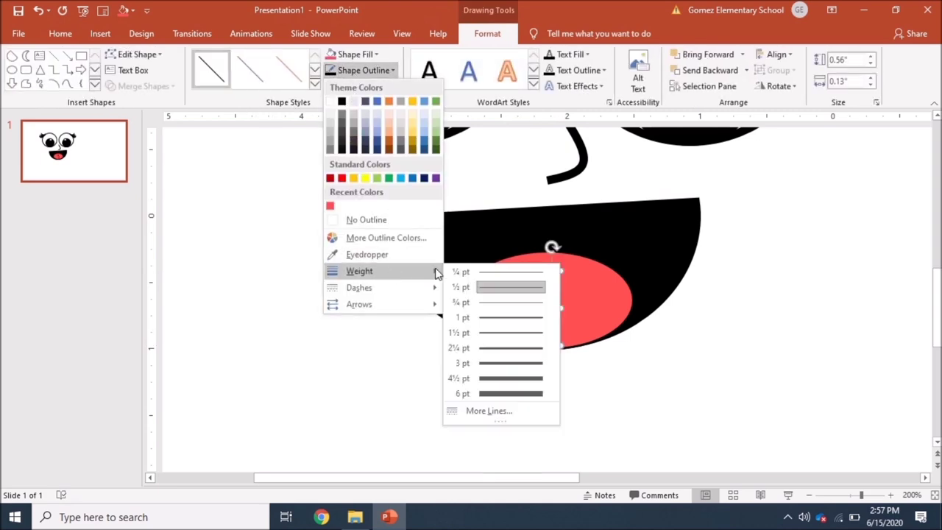
click(495, 363)
ctrl+scroll(534, 361, down, 10)
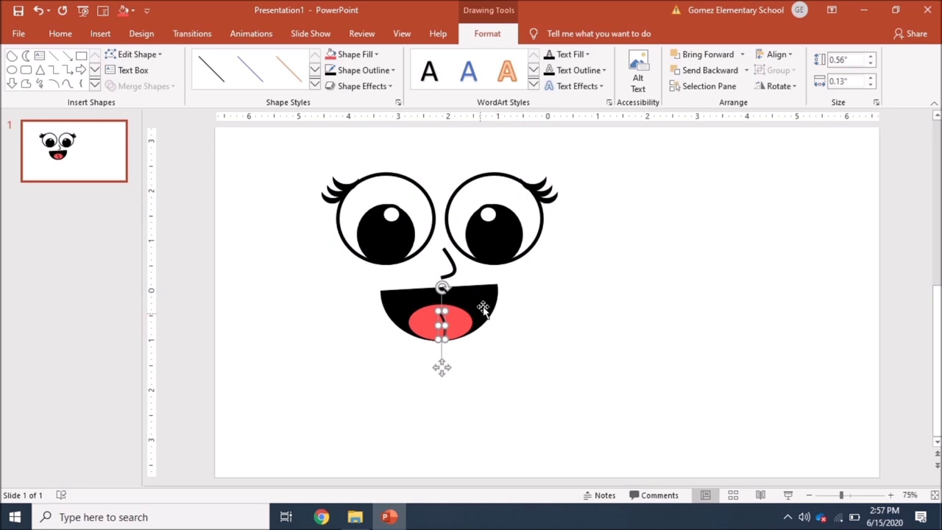
click(559, 228)
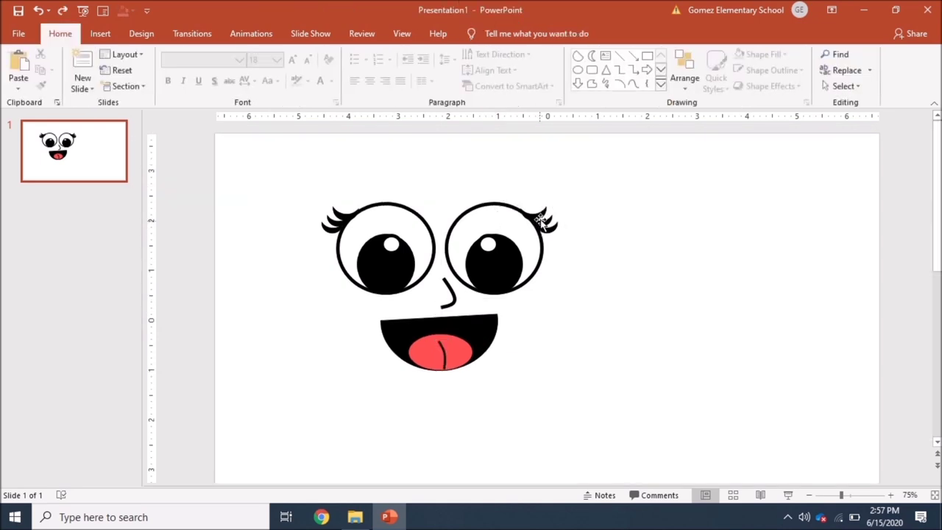
click(541, 219)
Copy the eyelash and enlarge the copy into an eyebrow above the left eye
ctrl+scroll(540, 214, up, 10)
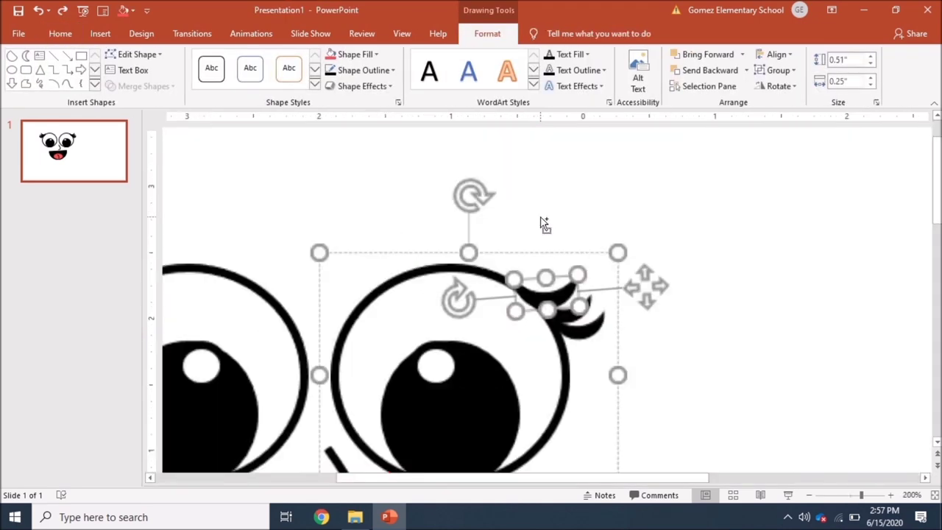
key(ctrl+c)
key(ctrl+v)
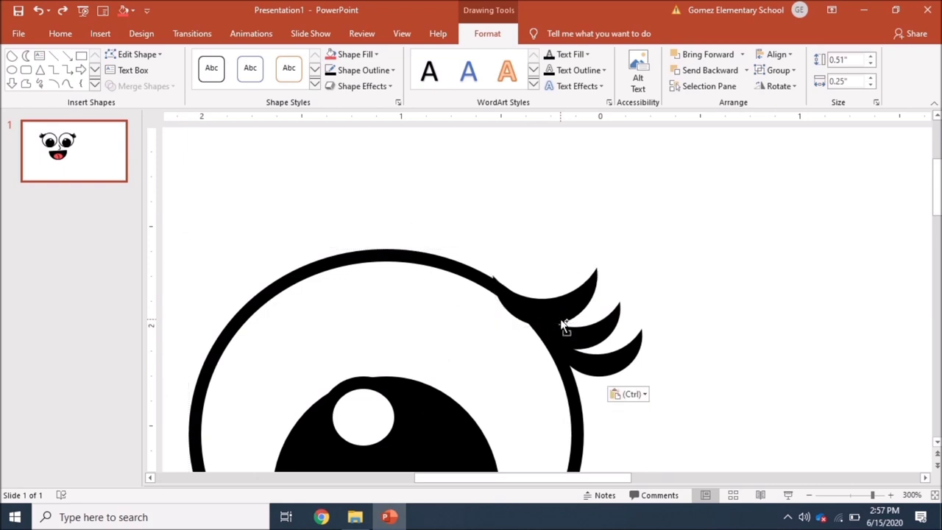
ctrl+scroll(563, 309, down, 6)
drag(563, 283, 228, 205)
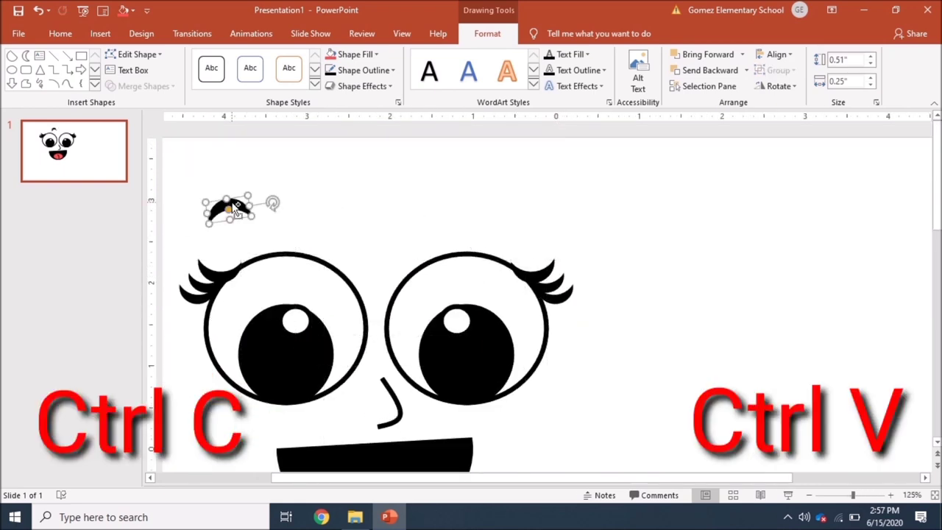
ctrl+scroll(228, 205, down, 4)
drag(367, 183, 376, 166)
ctrl+scroll(377, 165, up, 4)
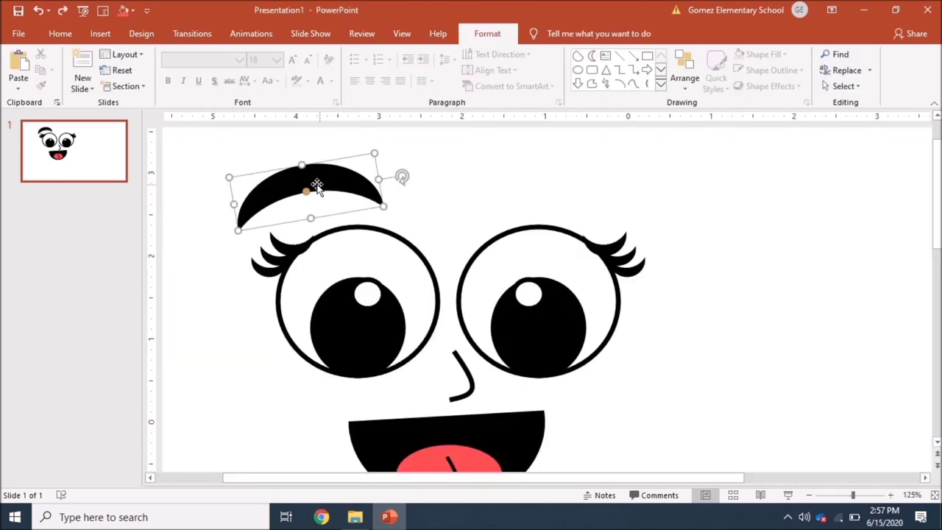
Duplicate the eyebrow above the right eye and rotate it level
ctrl+drag(326, 184, 515, 188)
key(ctrl+z)
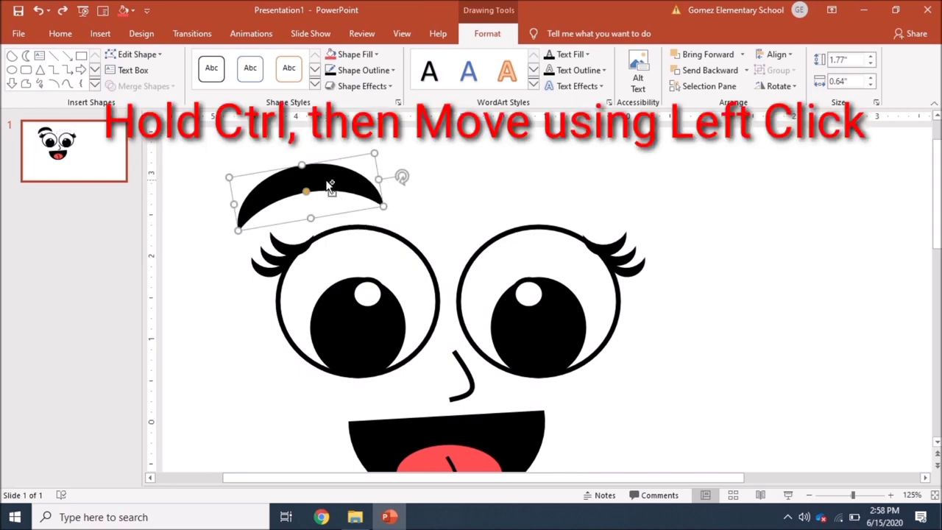
drag(330, 186, 549, 171)
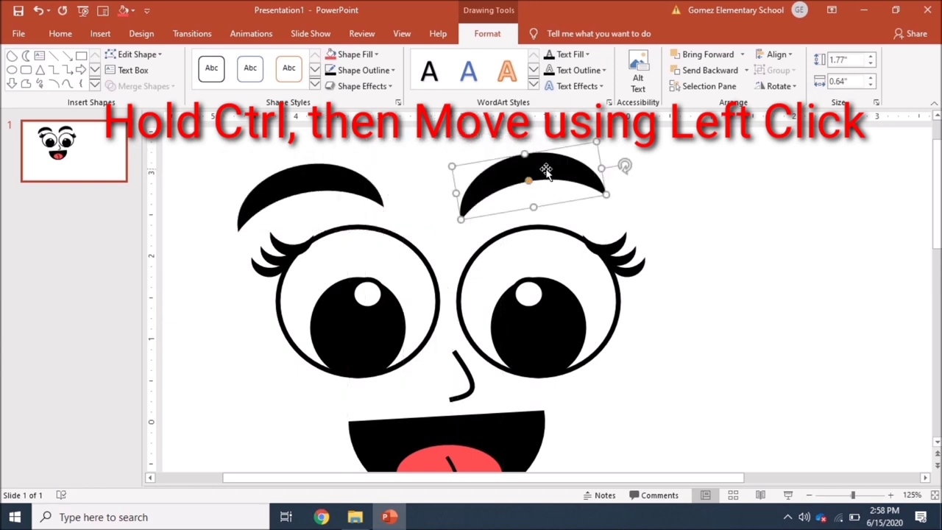
drag(623, 165, 625, 184)
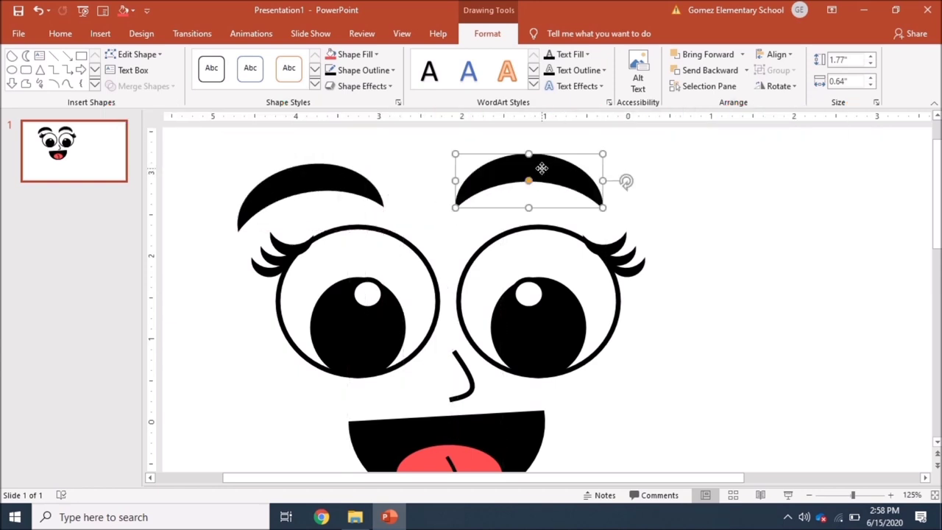
drag(542, 166, 556, 175)
ctrl+scroll(456, 196, down, 3)
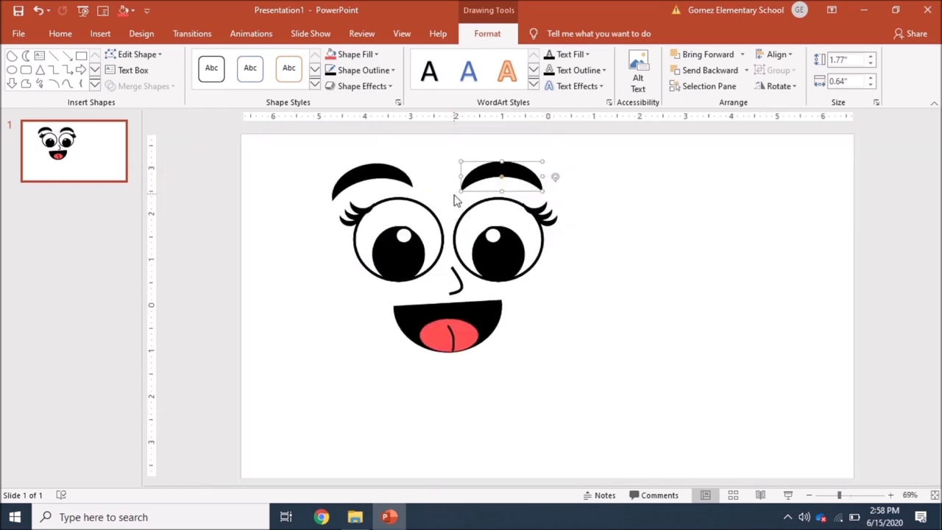
Select every face shape and group them into a single 4.15" by 4.8" object
click(361, 174)
key(ctrl+a)
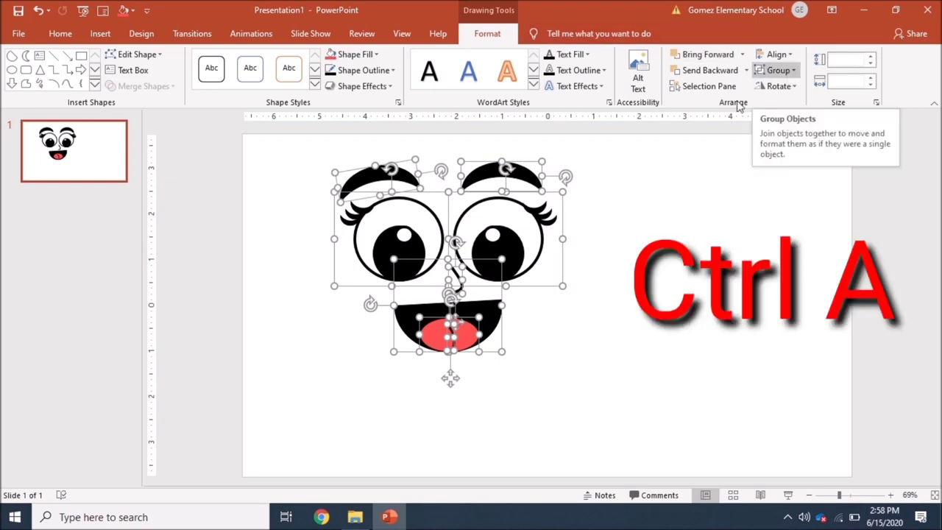
ctrl+scroll(471, 250, up, 3)
key(ctrl+g)
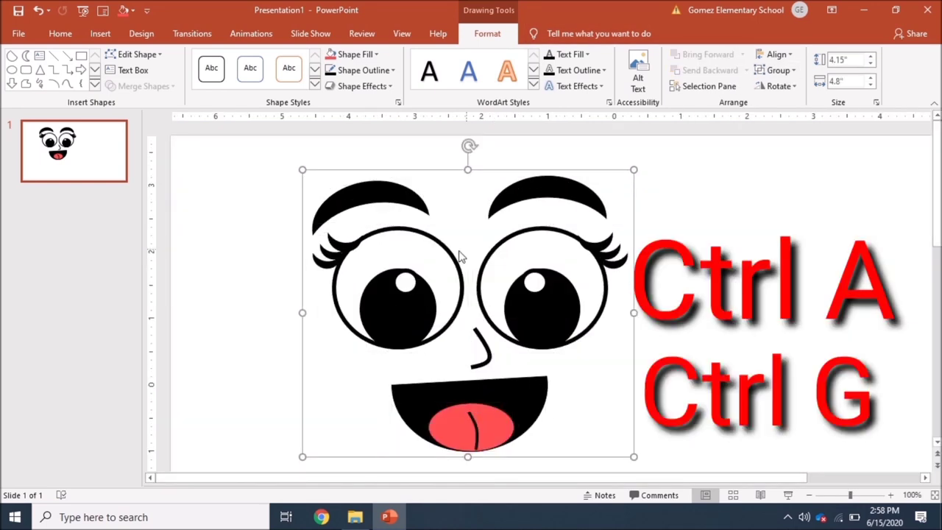
ctrl+scroll(456, 252, down, 3)
ctrl+scroll(462, 247, down, 4)
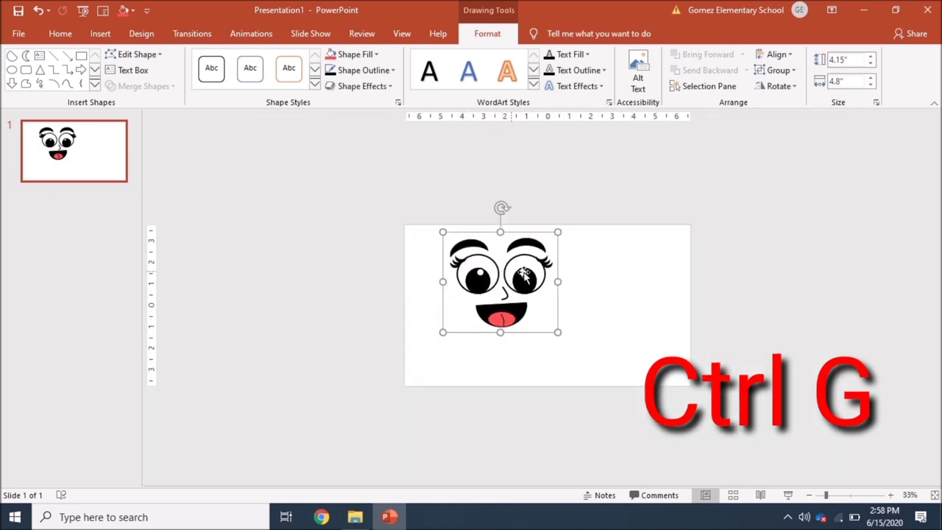
Move the grouped face to the slide's left edge and expand the full shapes gallery
drag(524, 277, 397, 301)
ctrl+scroll(451, 293, up, 2)
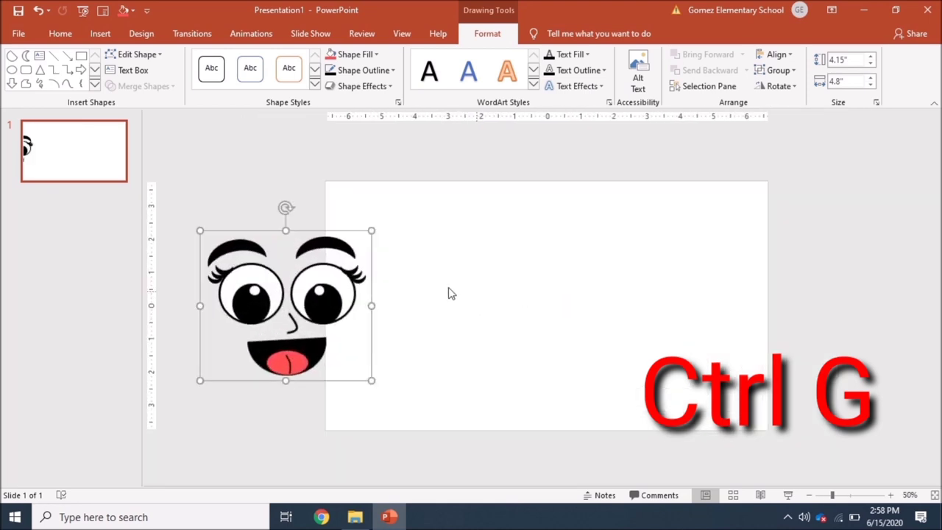
click(95, 86)
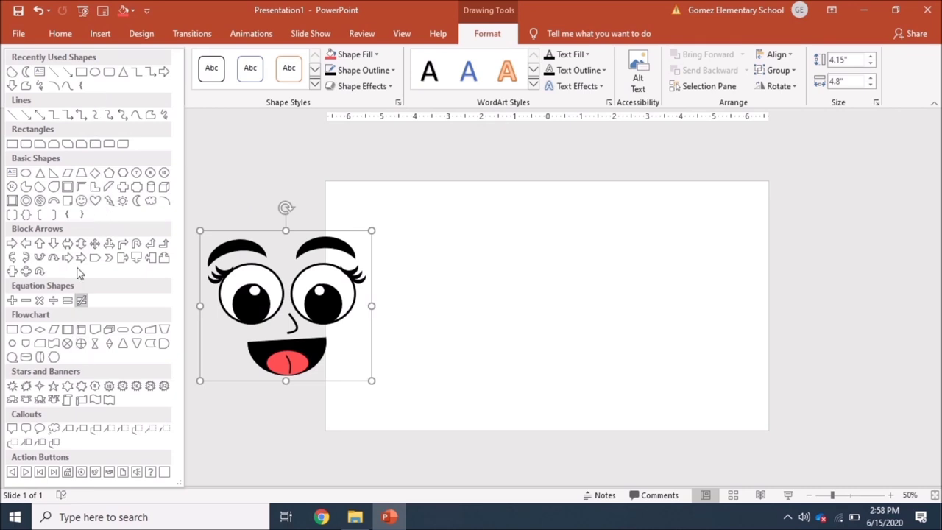
Insert a five-point star beside the face and drag it much larger
click(53, 386)
click(492, 258)
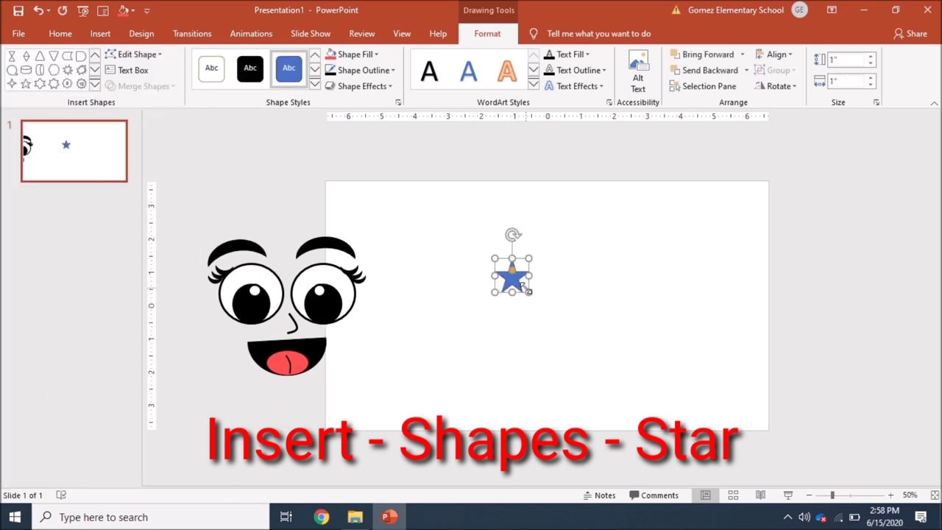
drag(528, 292, 707, 432)
drag(591, 350, 524, 290)
drag(637, 375, 672, 421)
mouse_move(550, 280)
mouse_down()
mouse_move(550, 254)
mouse_move(540, 271)
mouse_up()
drag(650, 406, 663, 421)
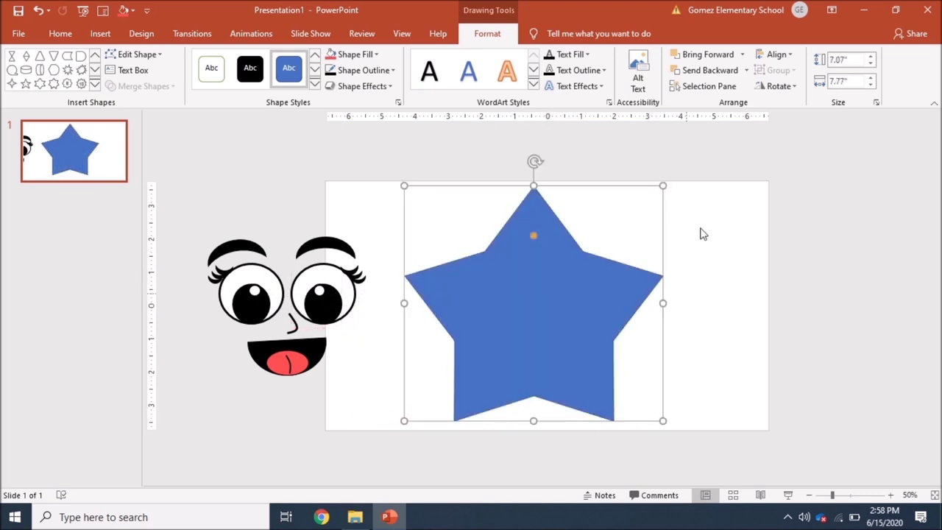
Set the star's height and width to 7"
click(871, 66)
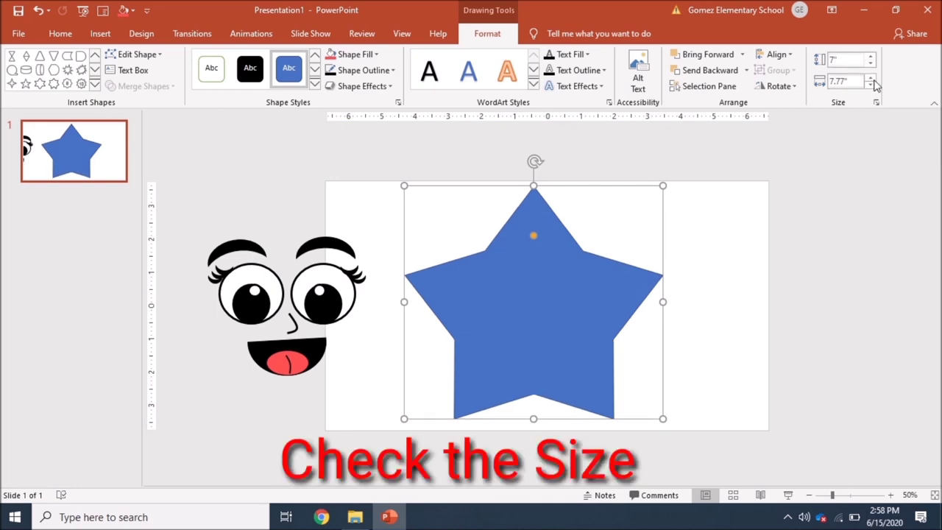
click(861, 83)
text(7)
key(Return)
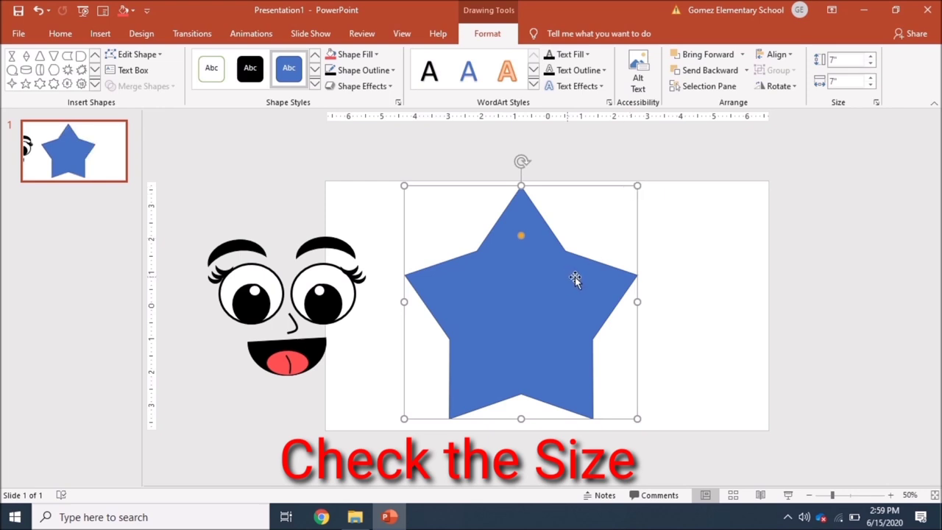
Shrink the face picture to 2.95" by 3.25" and move it onto the star
click(295, 305)
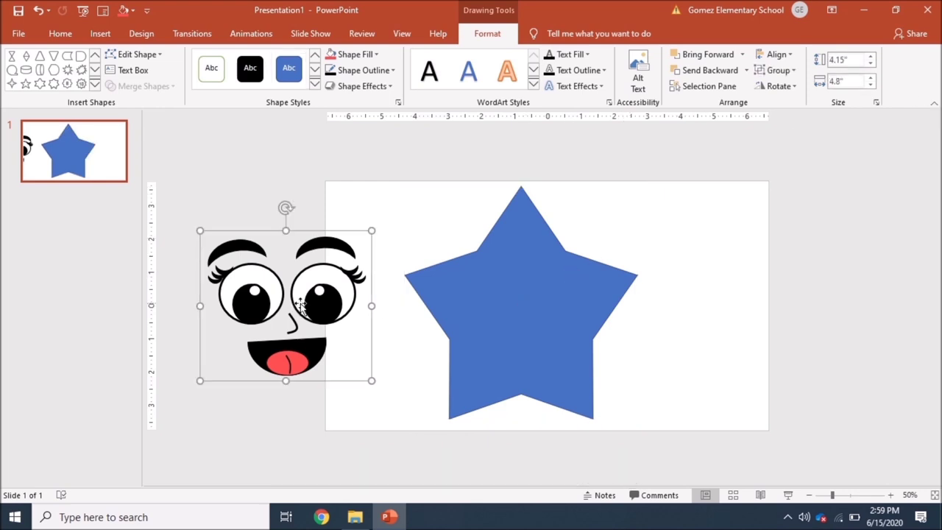
drag(199, 230, 256, 274)
drag(354, 324, 537, 319)
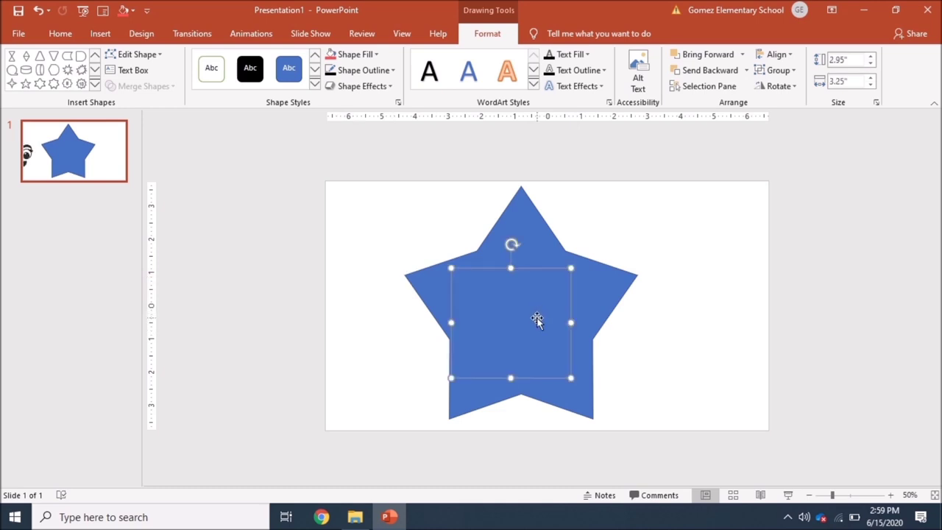
Send the star behind the face and nudge it slightly left
click(599, 298)
right_click(599, 298)
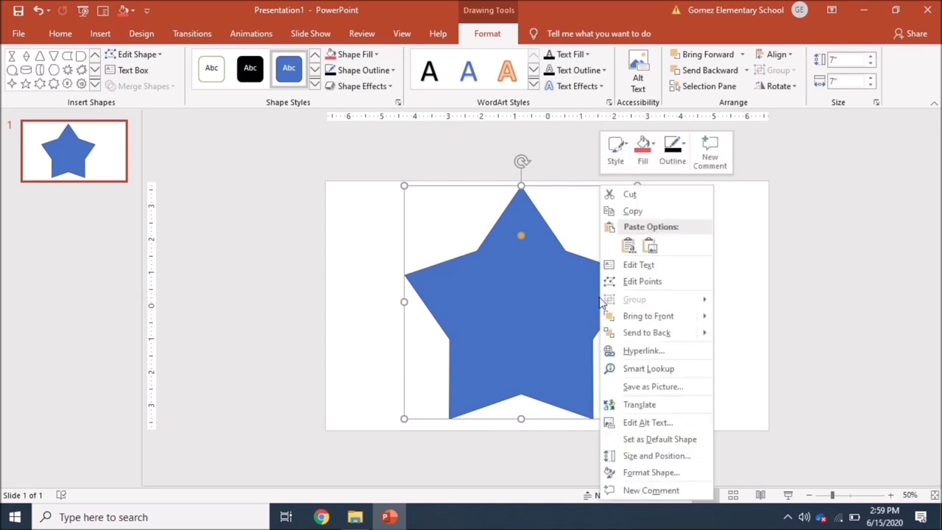
click(665, 332)
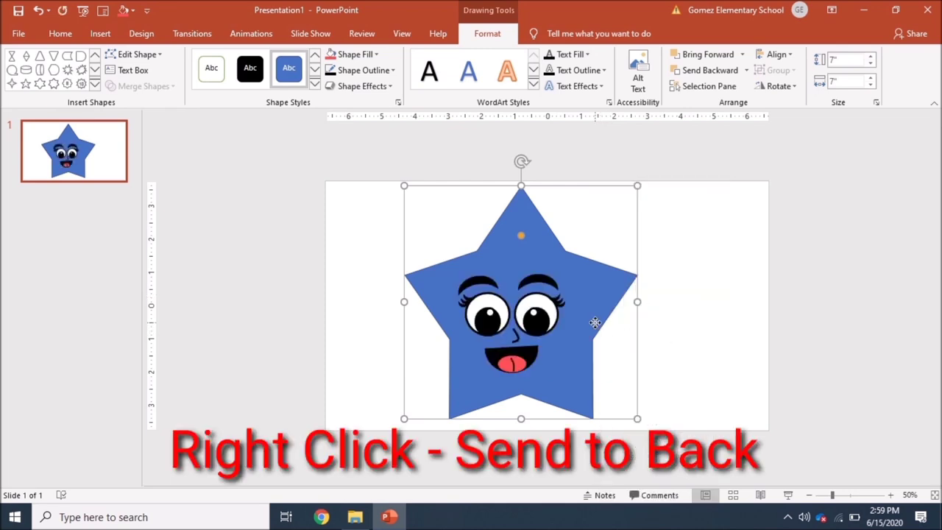
drag(595, 323, 584, 321)
scroll(584, 321, up, 3)
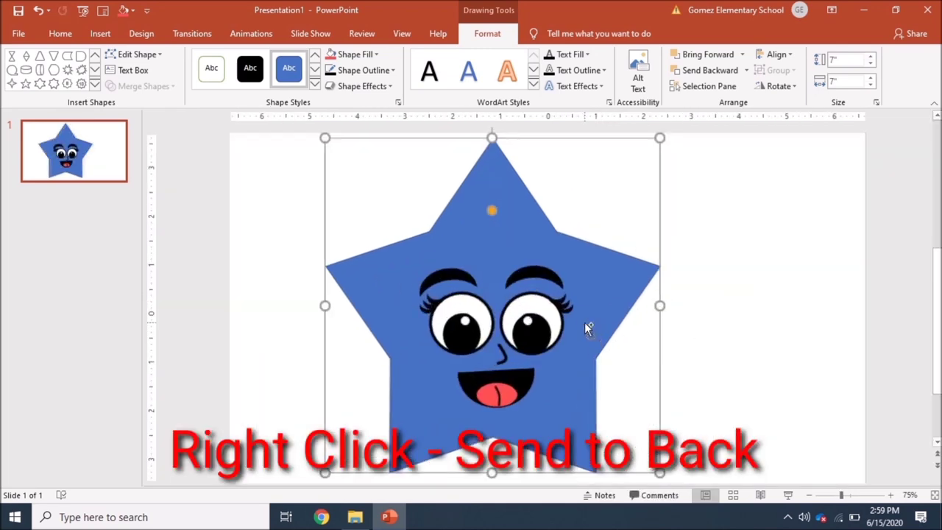
scroll(584, 321, down, 1)
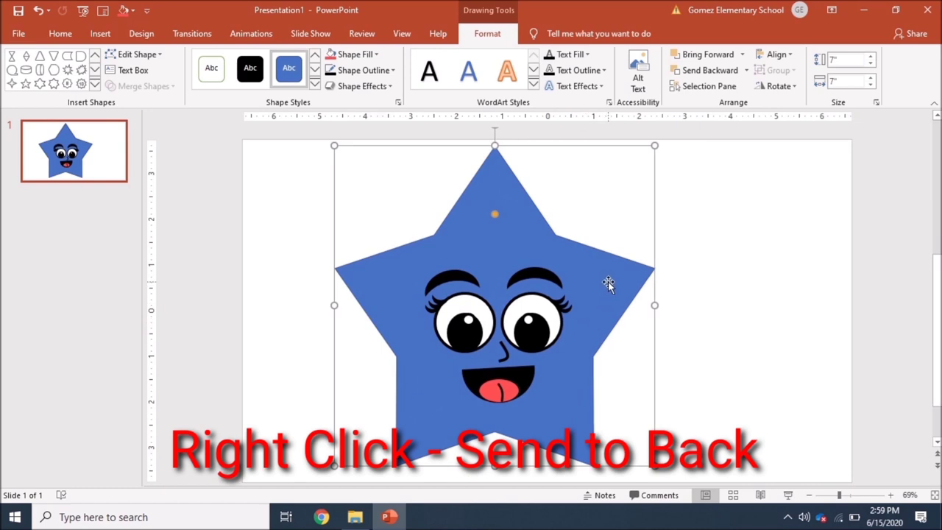
Fill the star yellow and give it a 6 pt orange outline
click(377, 54)
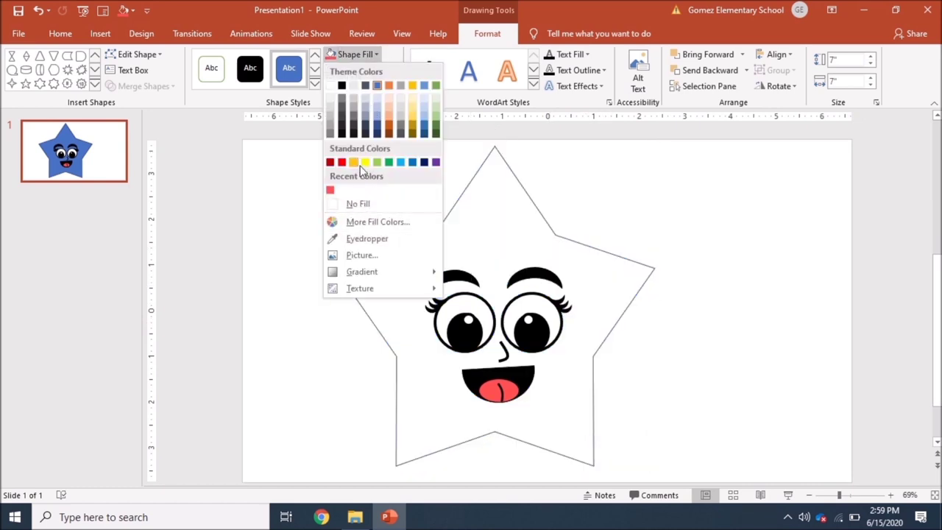
click(365, 162)
click(377, 72)
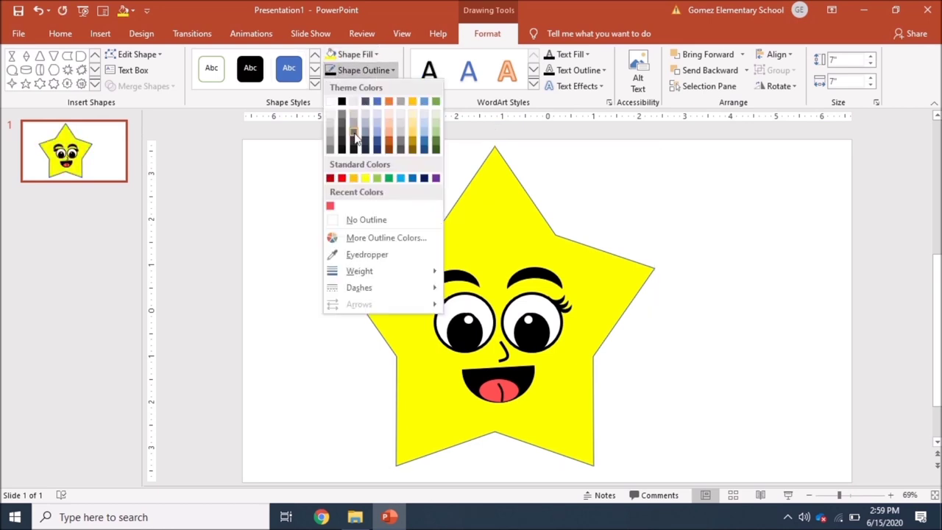
click(355, 179)
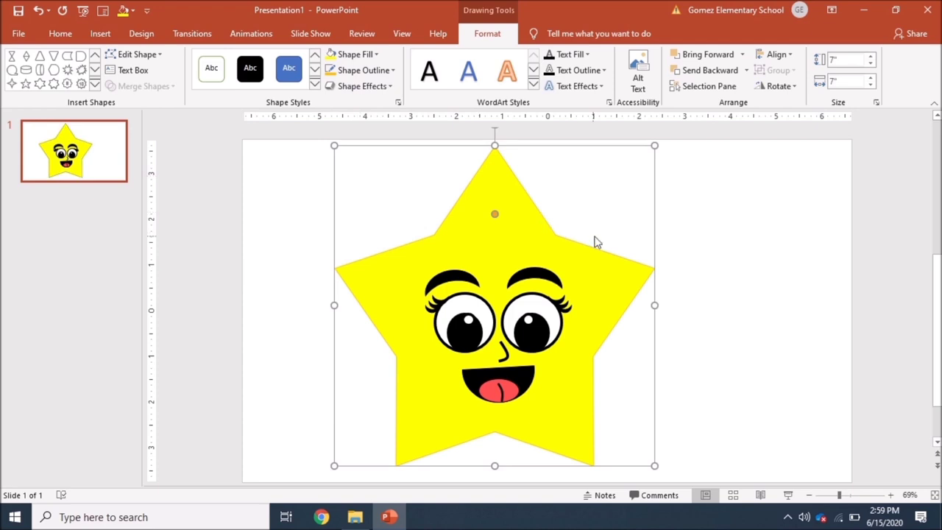
click(358, 71)
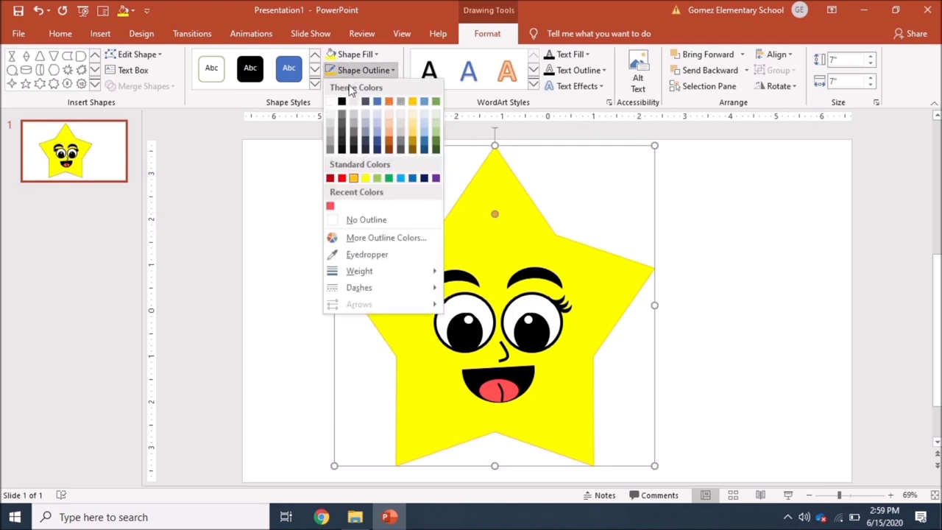
mouse_move(378, 272)
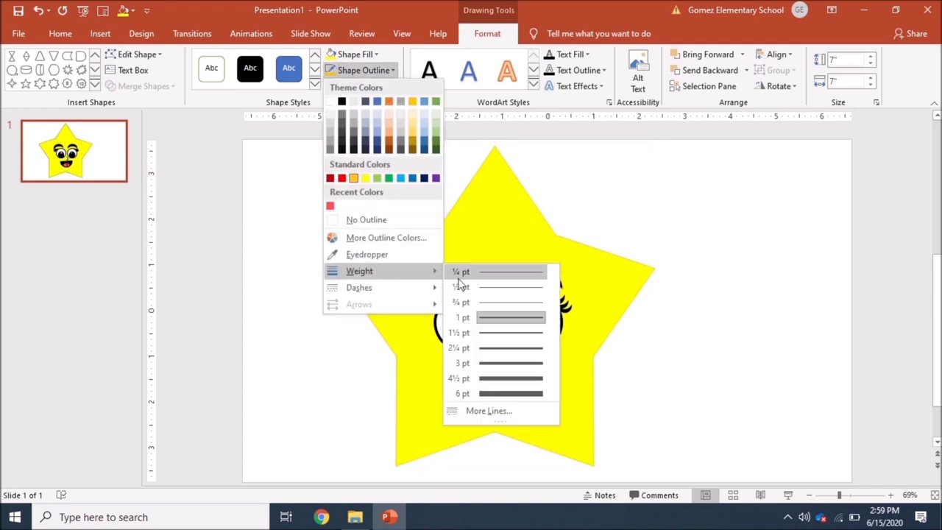
click(508, 395)
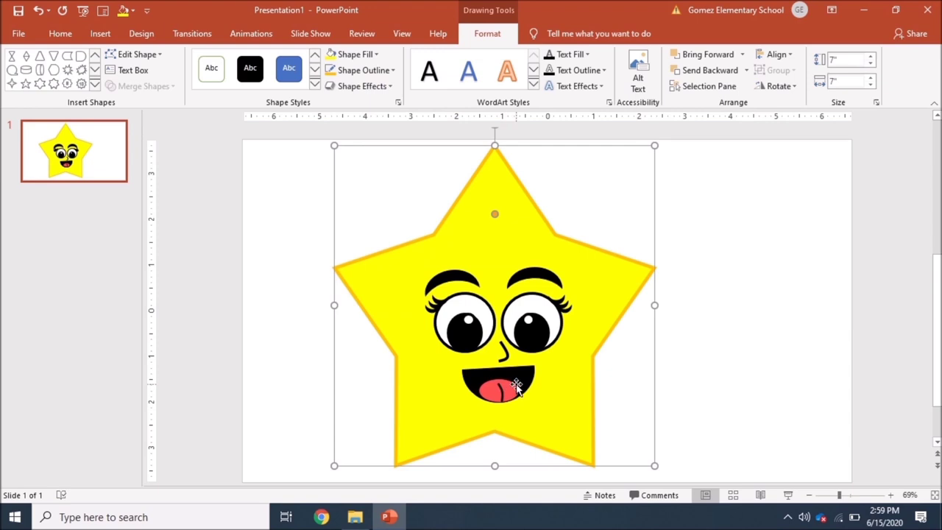
Apply a Dark Variations yellow gradient fill to the star, then deselect and reselect it
click(378, 61)
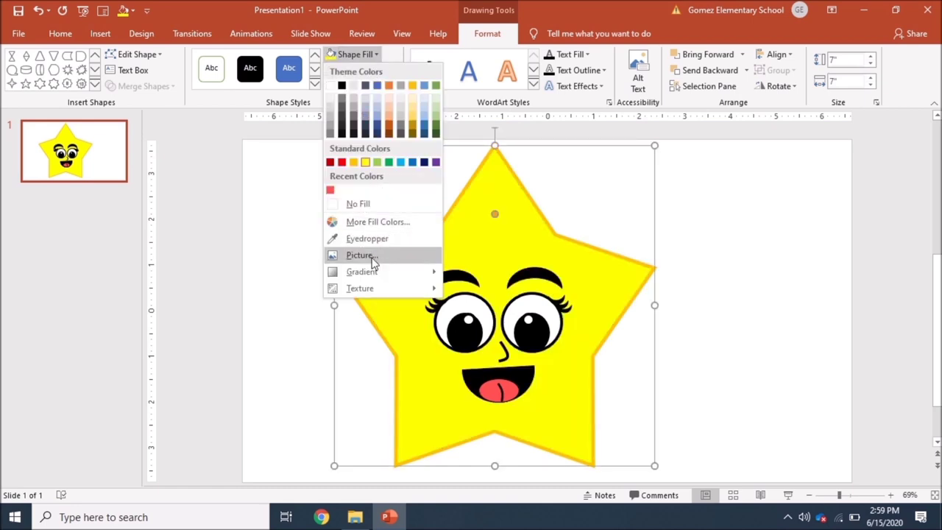
mouse_move(372, 272)
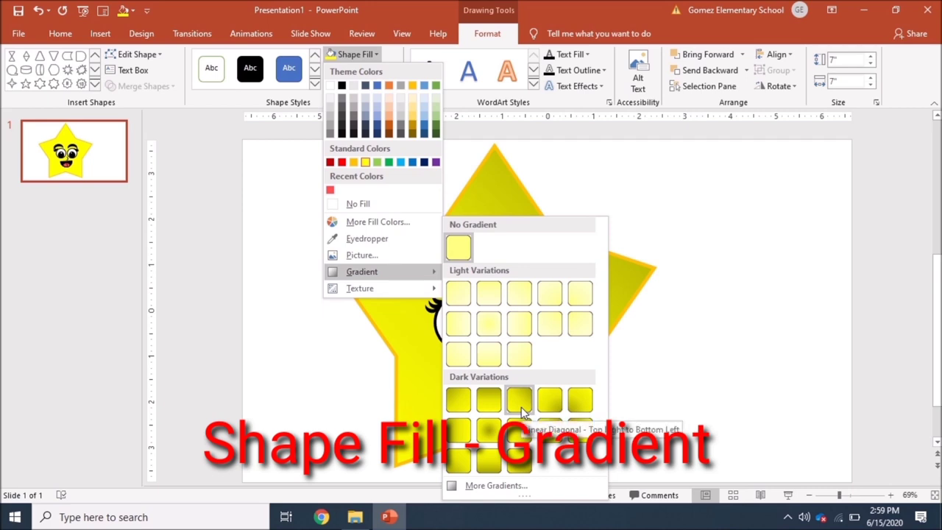
click(545, 401)
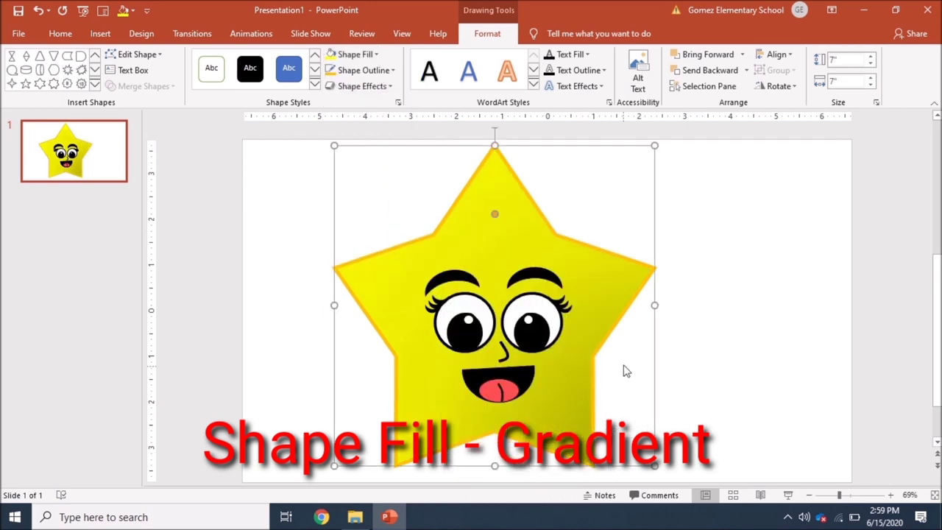
scroll(624, 372, down, 1)
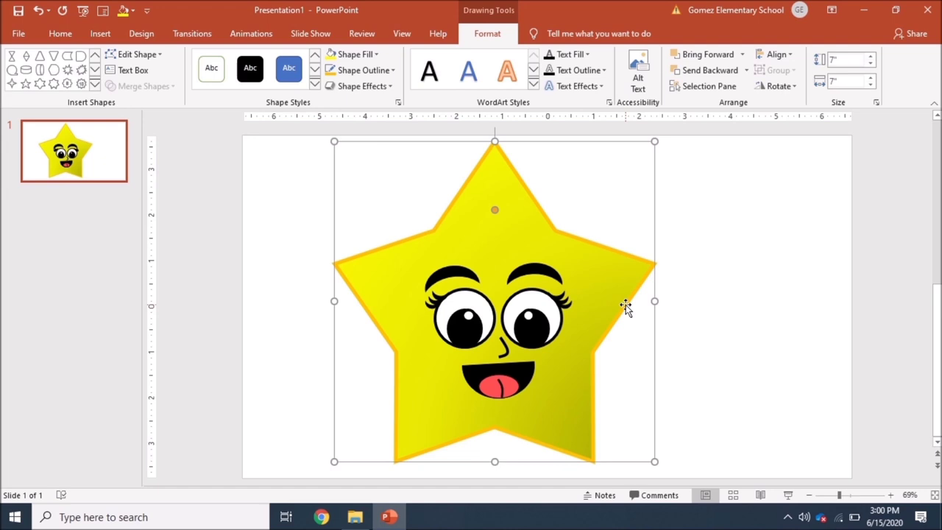
key(Escape)
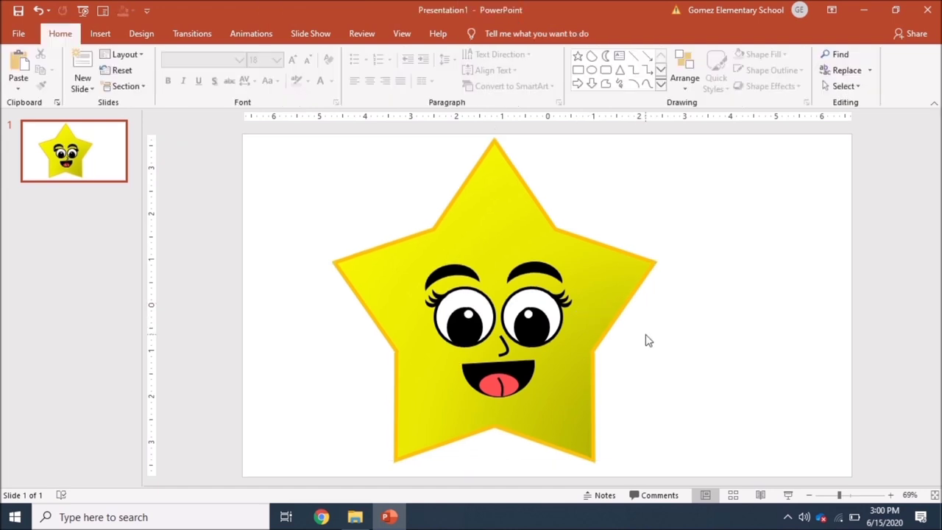
key(Tab)
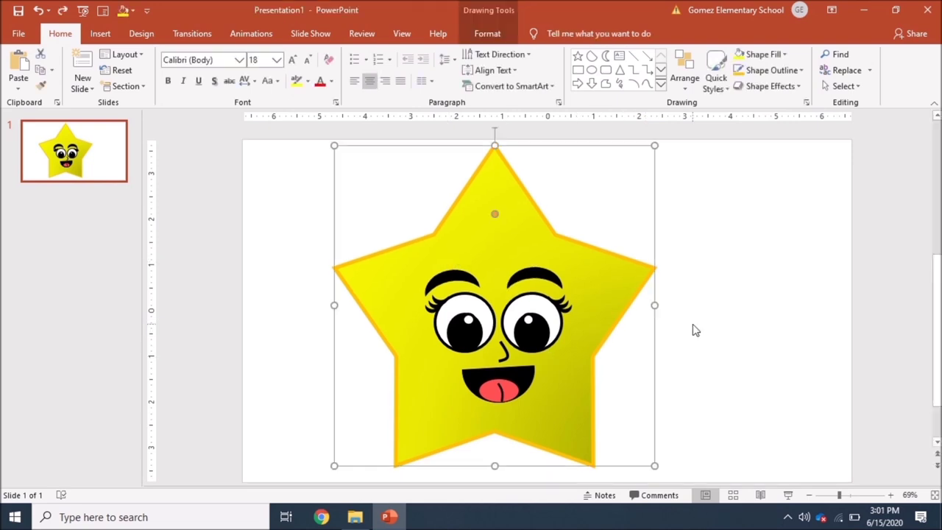
In Format Shape, color the star's first gradient stop orange from the Standard colors
right_click(653, 308)
click(704, 472)
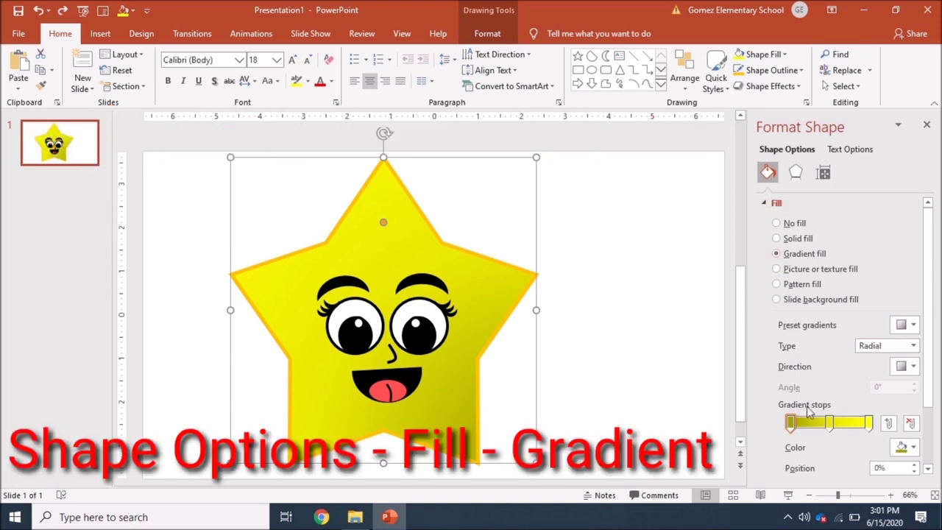
click(793, 426)
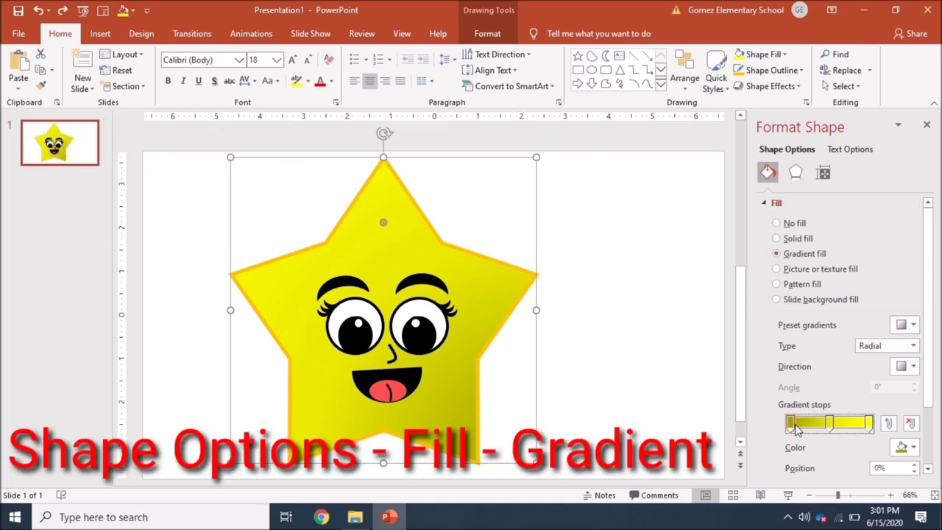
click(913, 449)
click(860, 416)
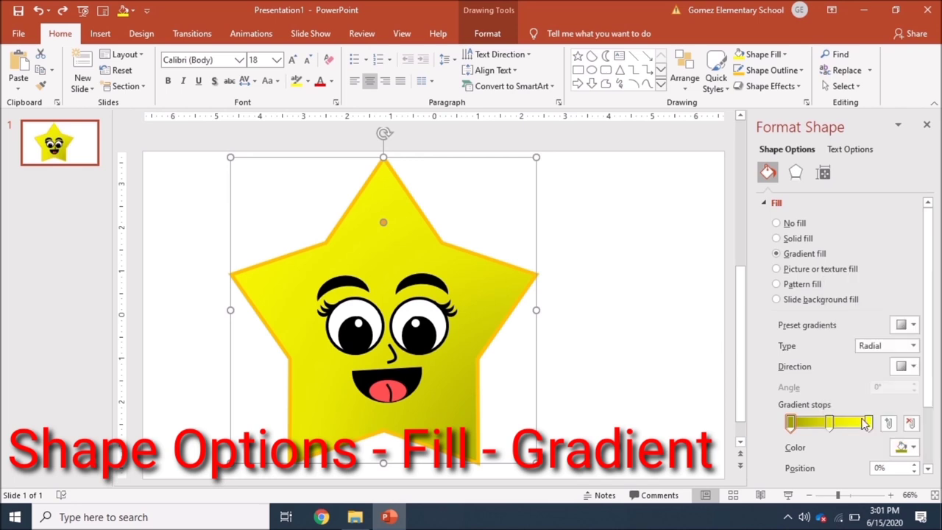
click(384, 136)
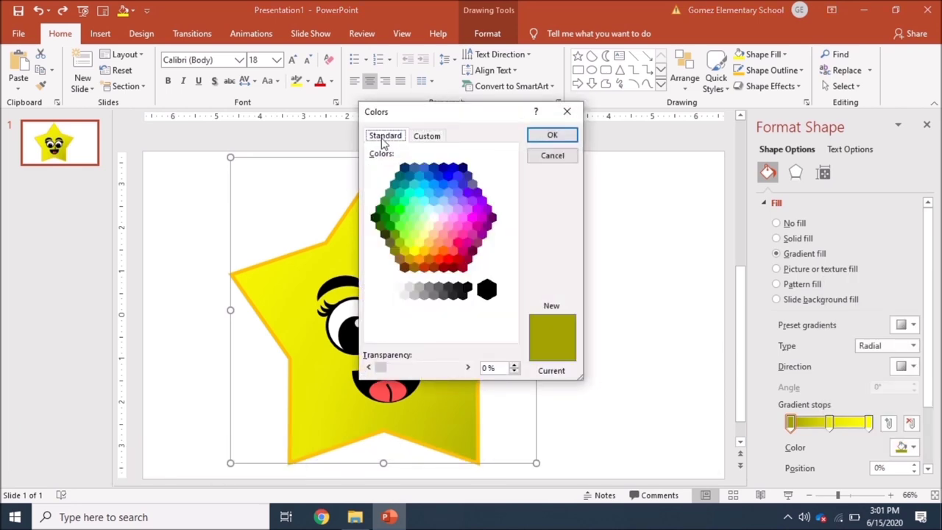
click(441, 248)
click(438, 258)
click(444, 250)
click(543, 138)
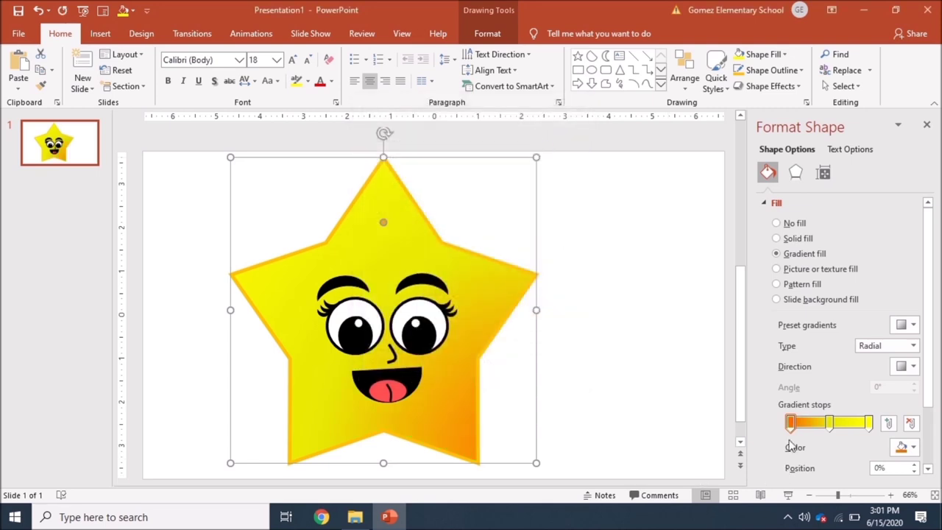
Move the orange gradient stop to 18% to enlarge the orange area
click(831, 424)
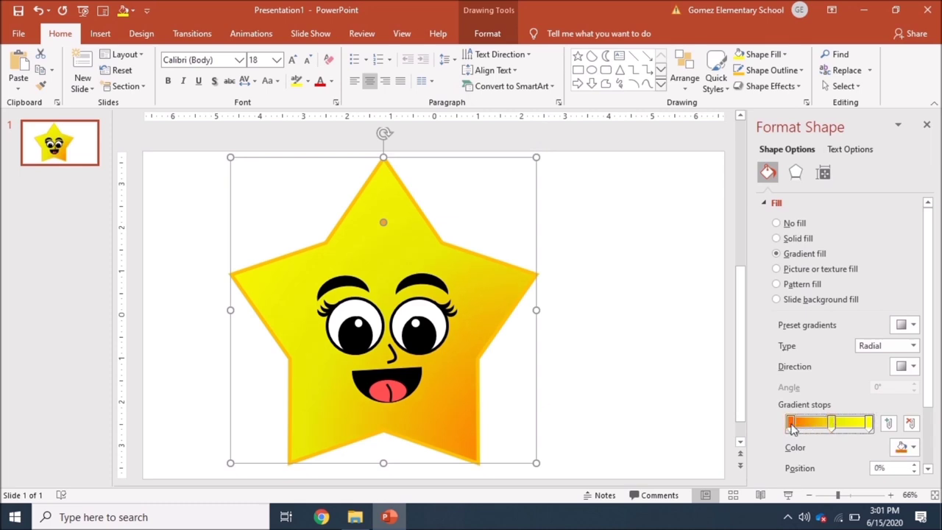
drag(792, 428, 807, 430)
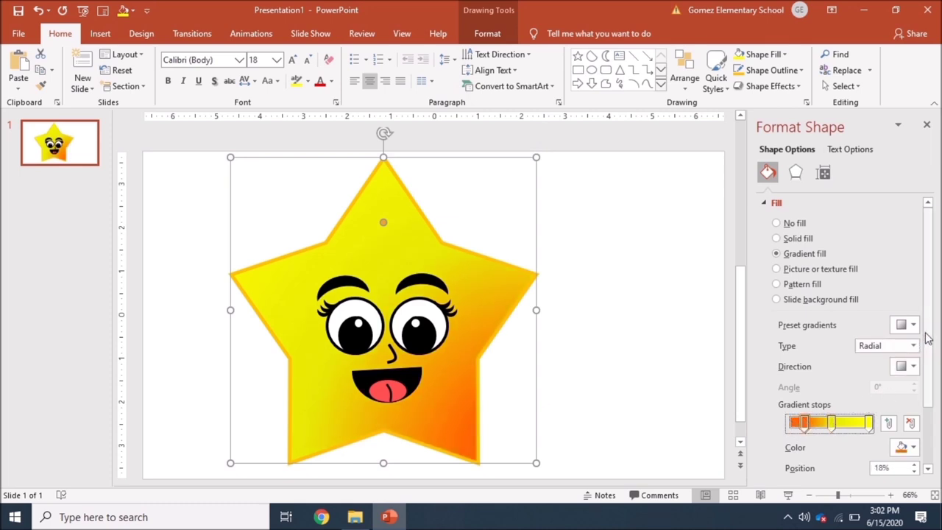
scroll(891, 395, down, 2)
Make the star's outline solid black at 18.75 pt width
click(797, 468)
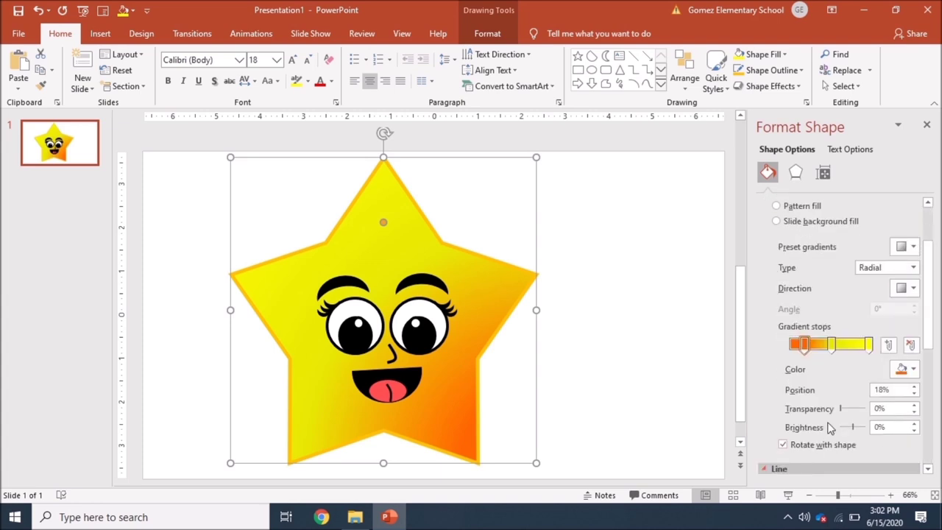
drag(928, 287, 932, 356)
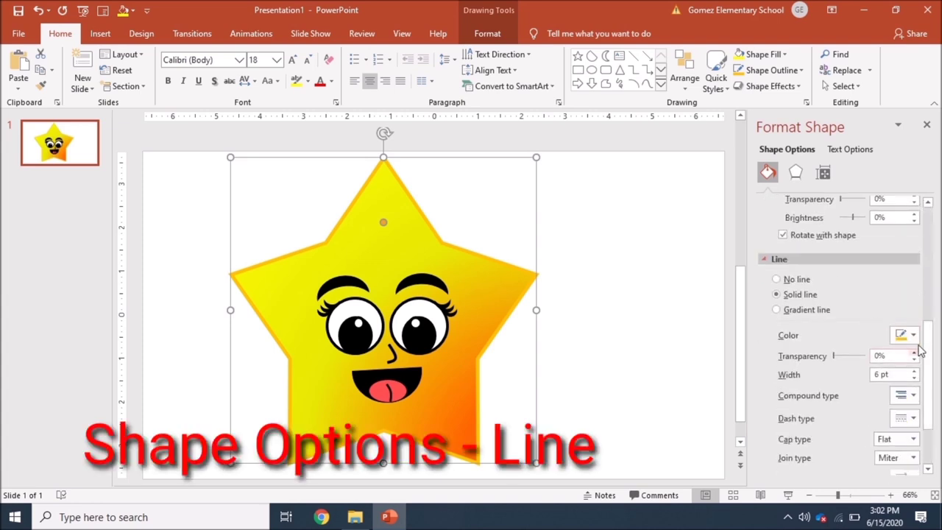
click(913, 335)
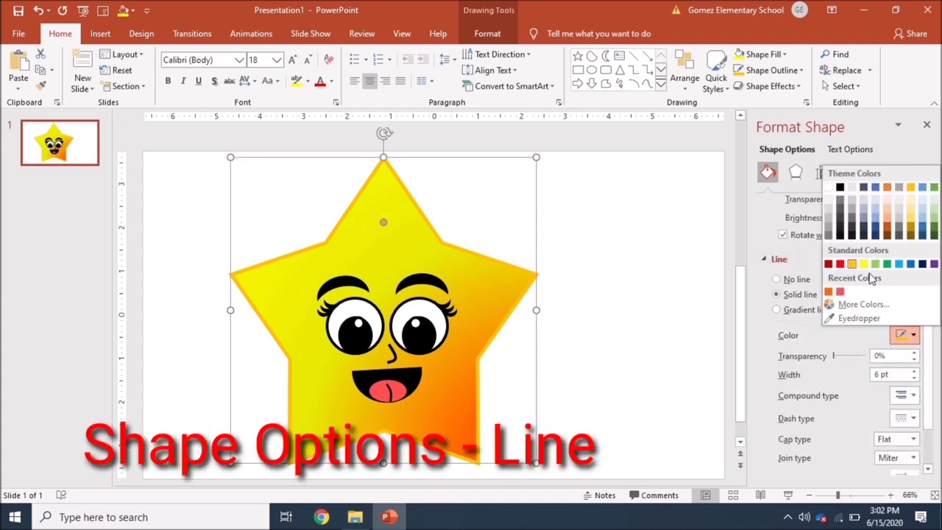
click(840, 187)
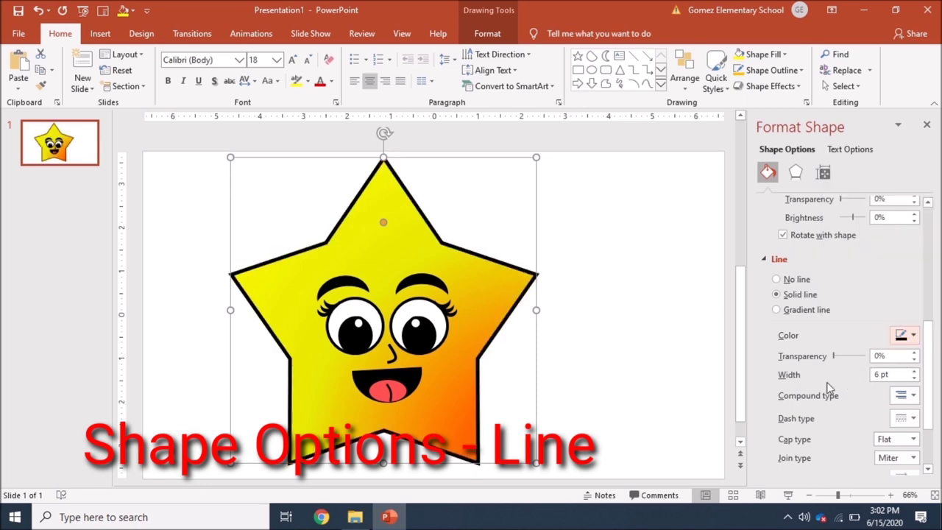
click(914, 371)
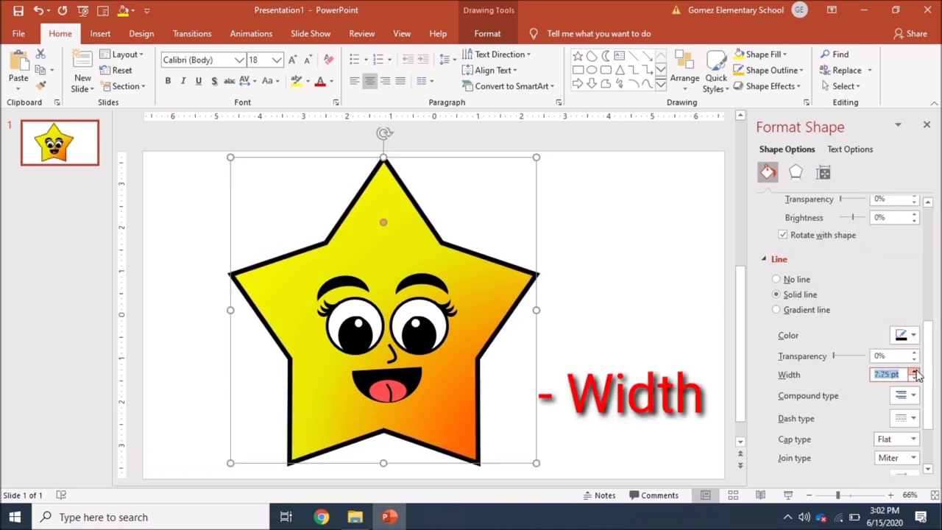
drag(915, 372, 915, 374)
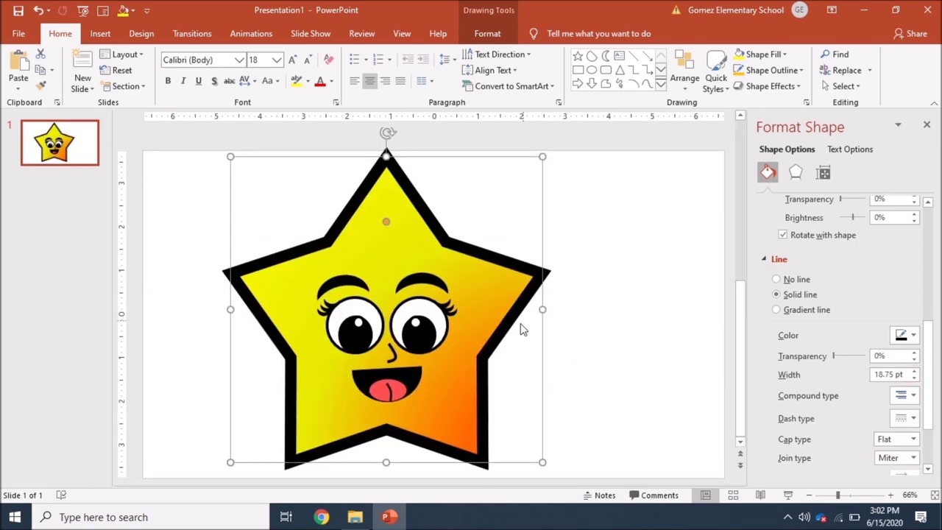
Drag the star slightly left into place on the slide
mouse_move(521, 328)
mouse_down()
mouse_move(500, 321)
mouse_move(510, 331)
mouse_up()
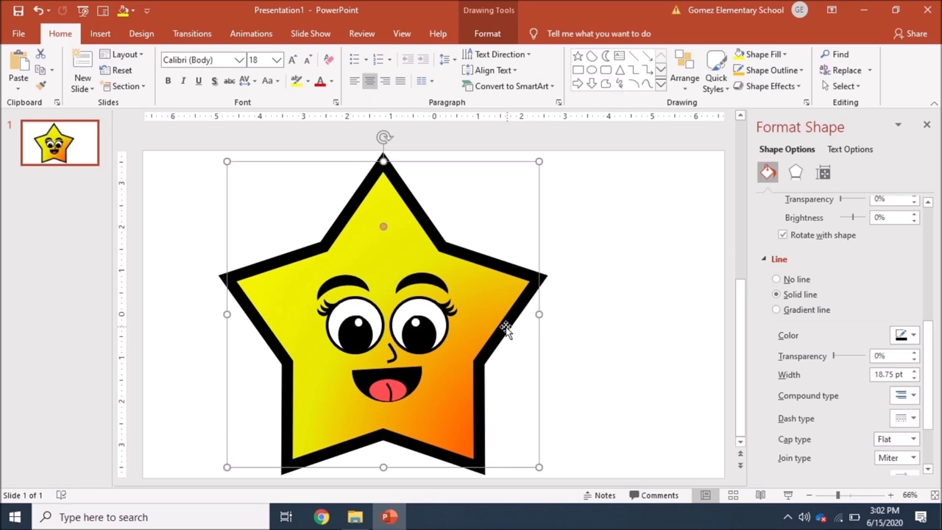
scroll(479, 346, down, 3)
scroll(478, 344, up, 1)
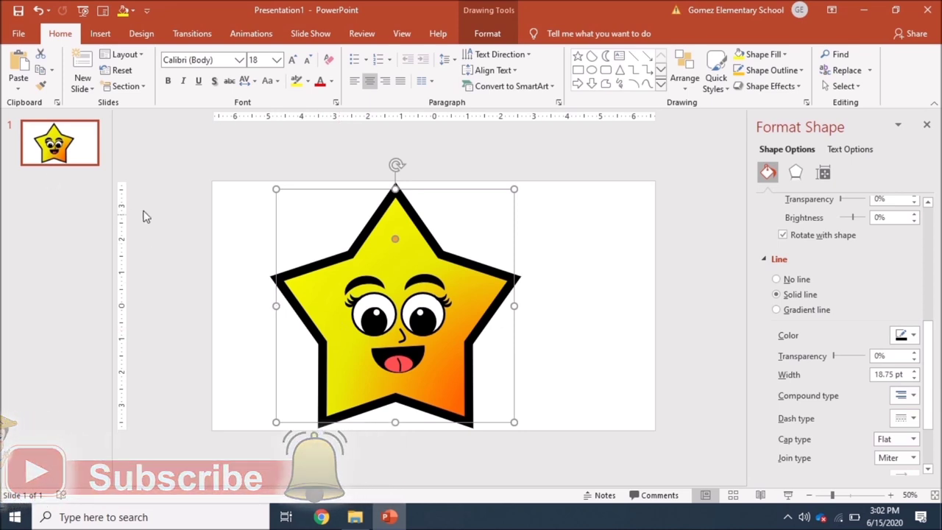
Duplicate slide 1 with Ctrl+D, delete the copy's star, and open the Shapes gallery
click(55, 146)
key(ctrl+d)
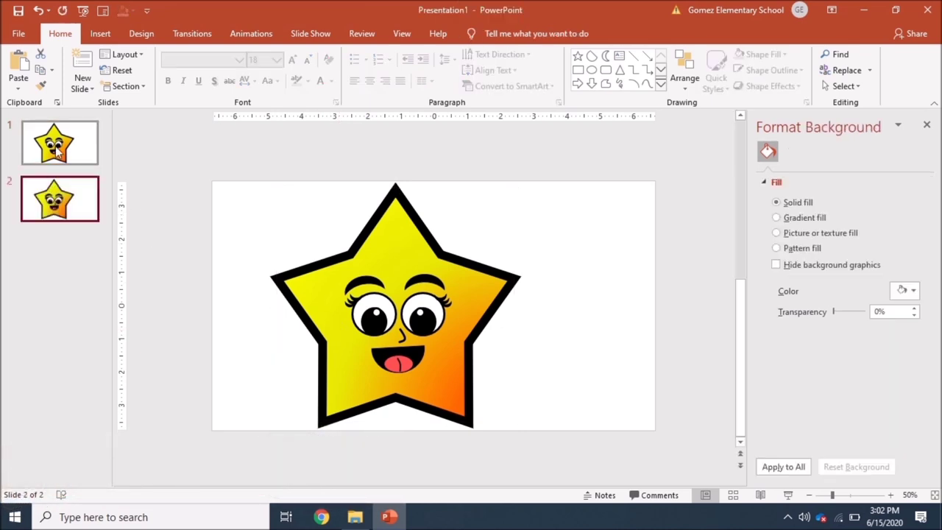
click(362, 245)
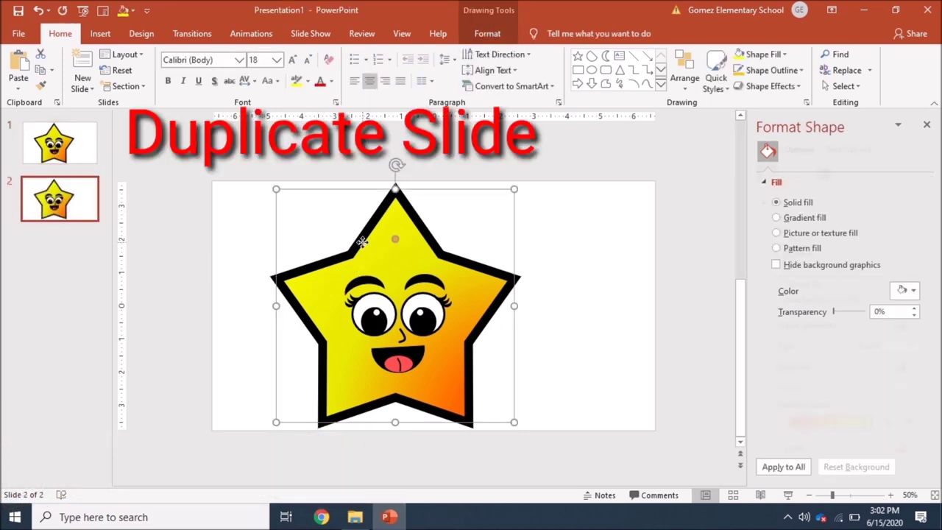
key(Delete)
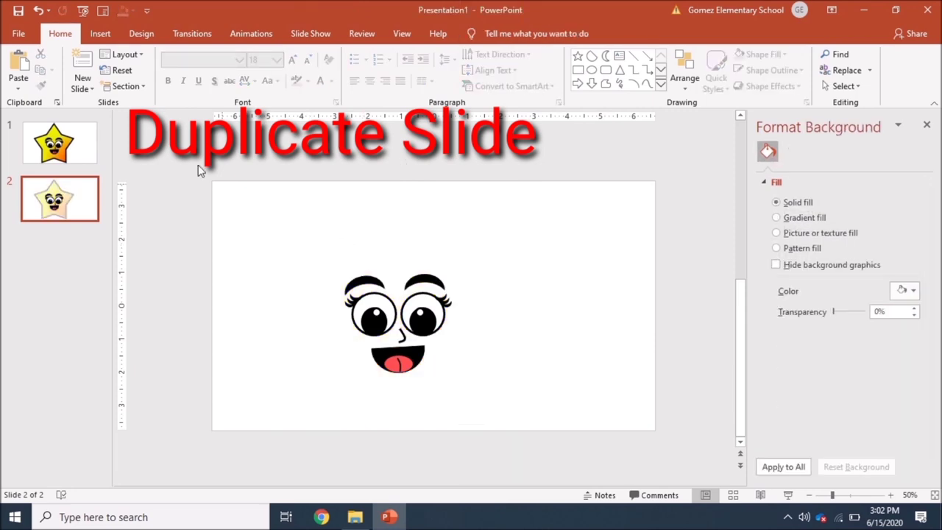
click(100, 41)
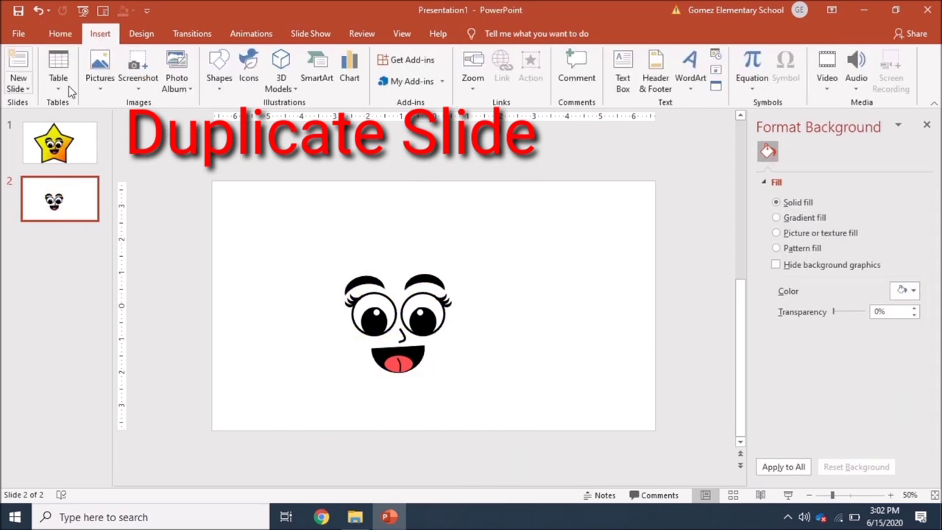
click(218, 68)
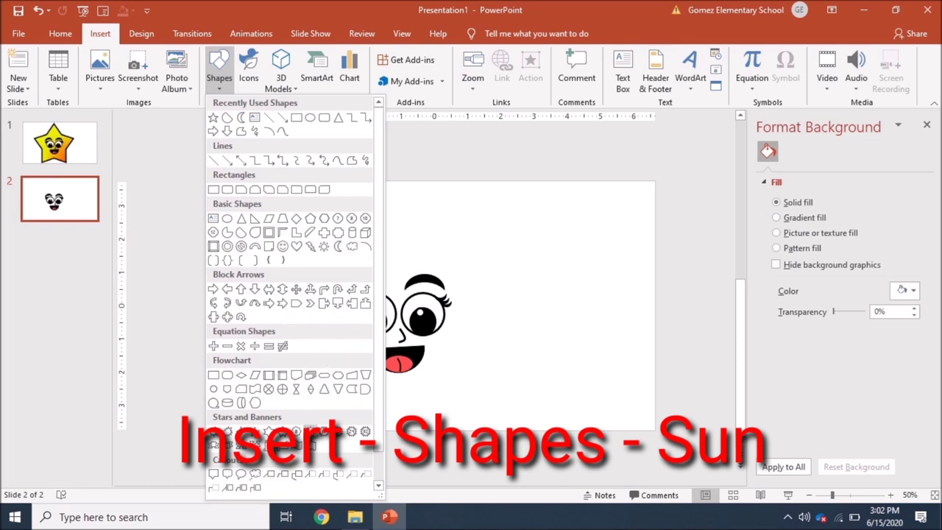
Draw a large 7.48" by 8.21" sun on slide 2, sent behind and centered under the face
click(324, 248)
mouse_move(336, 192)
mouse_down()
mouse_move(556, 416)
mouse_move(610, 442)
mouse_up()
drag(471, 327, 407, 314)
right_click(408, 313)
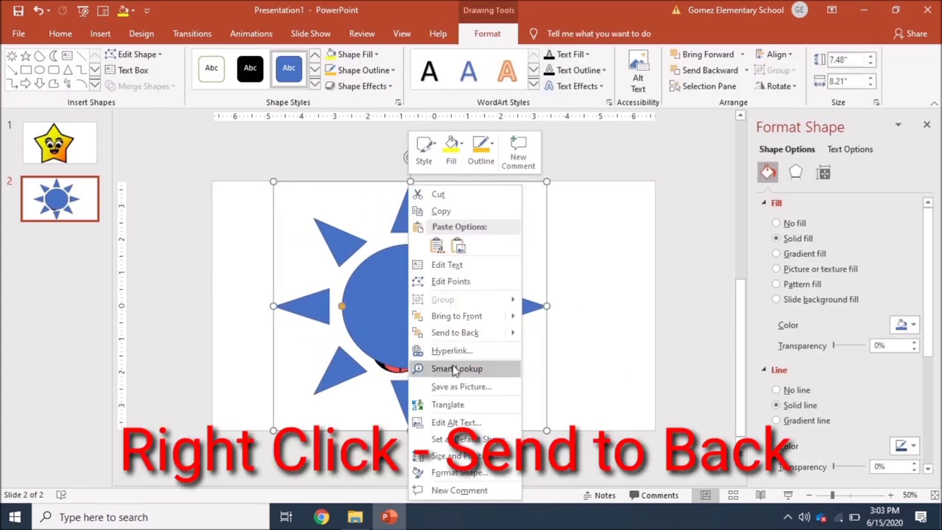
click(453, 333)
drag(453, 332, 454, 325)
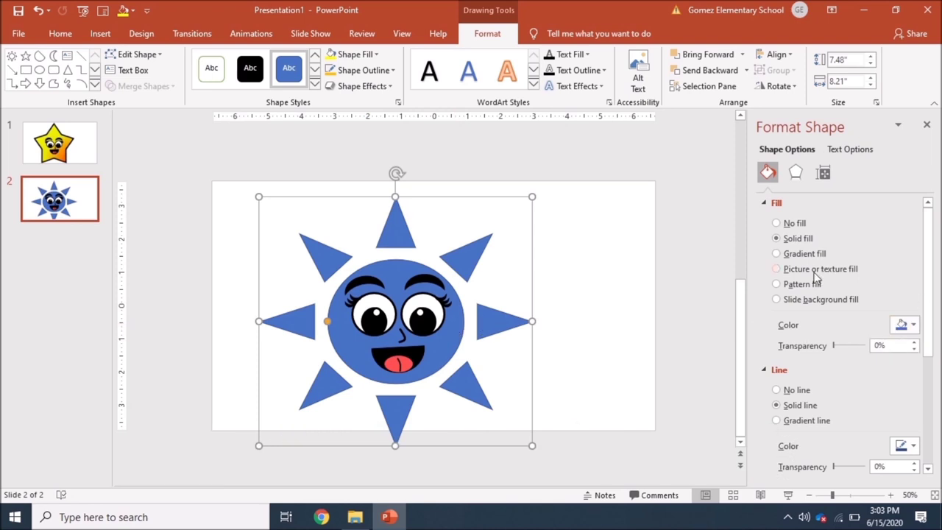
Switch the sun's fill to a yellow-orange radial gradient
click(776, 254)
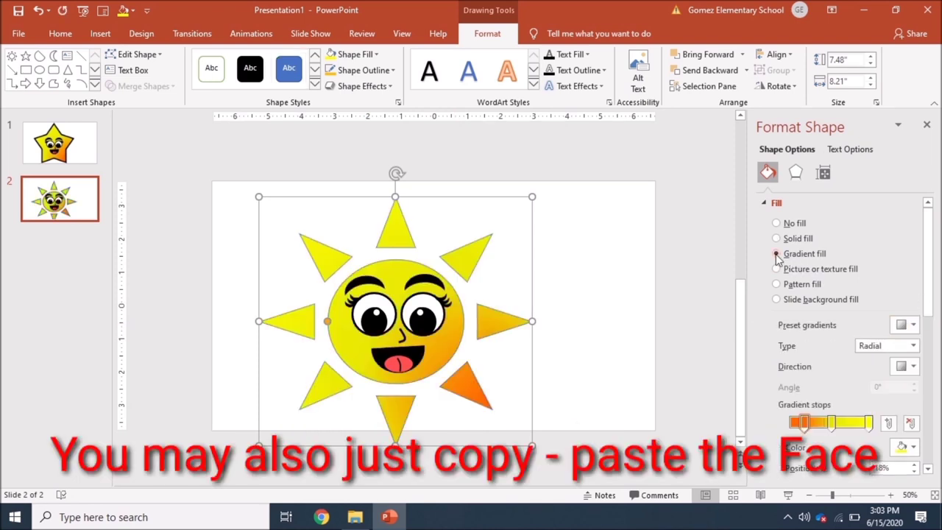
scroll(930, 277, down, 2)
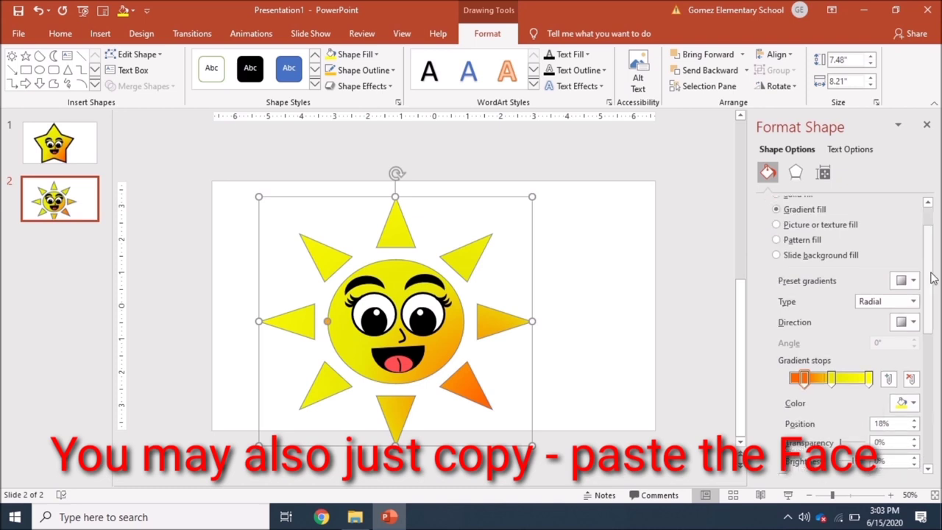
scroll(930, 277, down, 2)
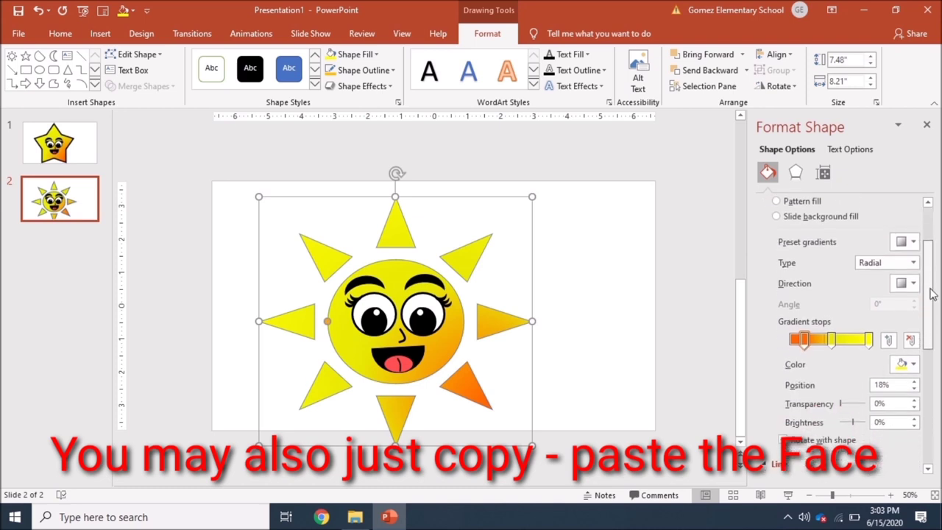
scroll(912, 346, down, 6)
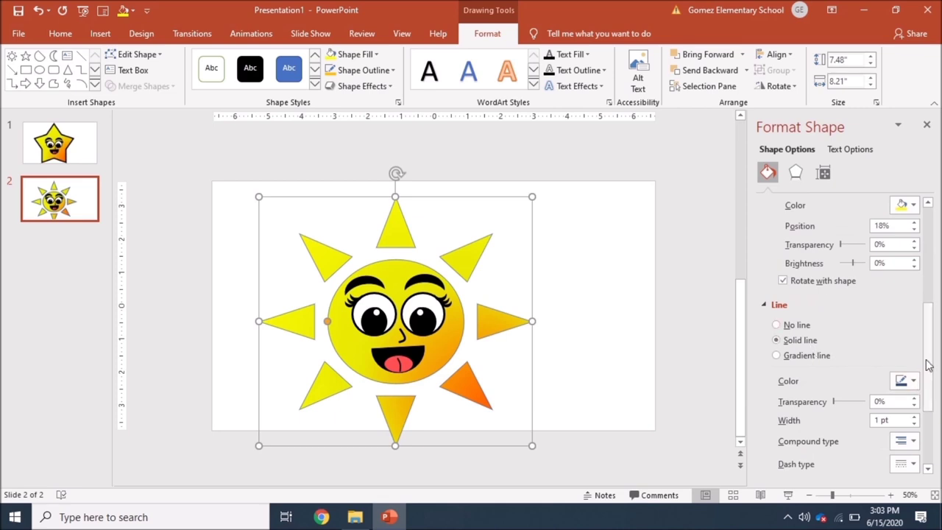
scroll(930, 357, down, 3)
Thicken the sun's outline to 13.75 pt and make it black
click(914, 330)
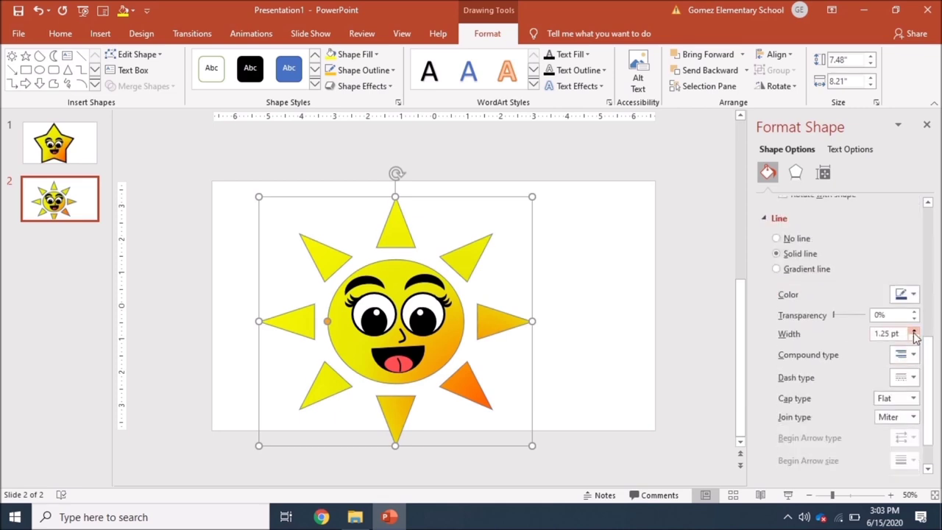
click(913, 330)
click(913, 330)
click(913, 330)
drag(913, 331, 913, 333)
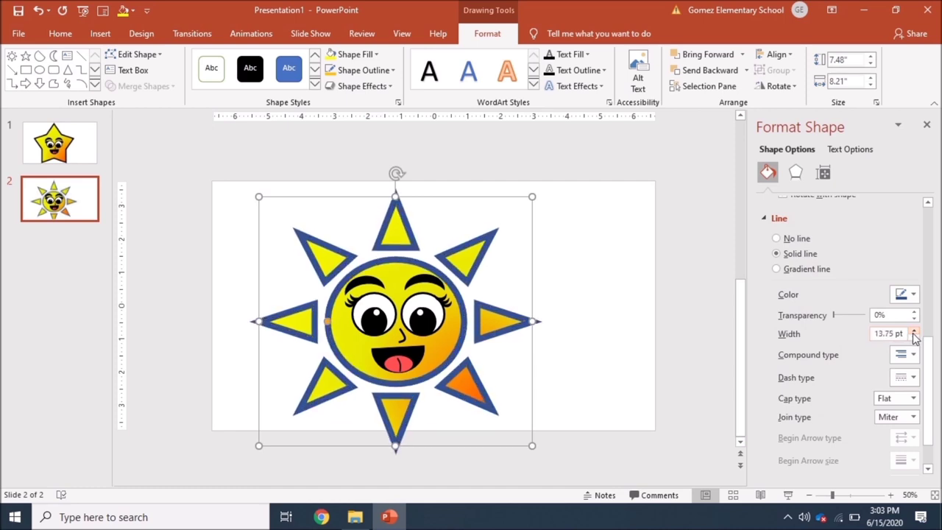
click(906, 295)
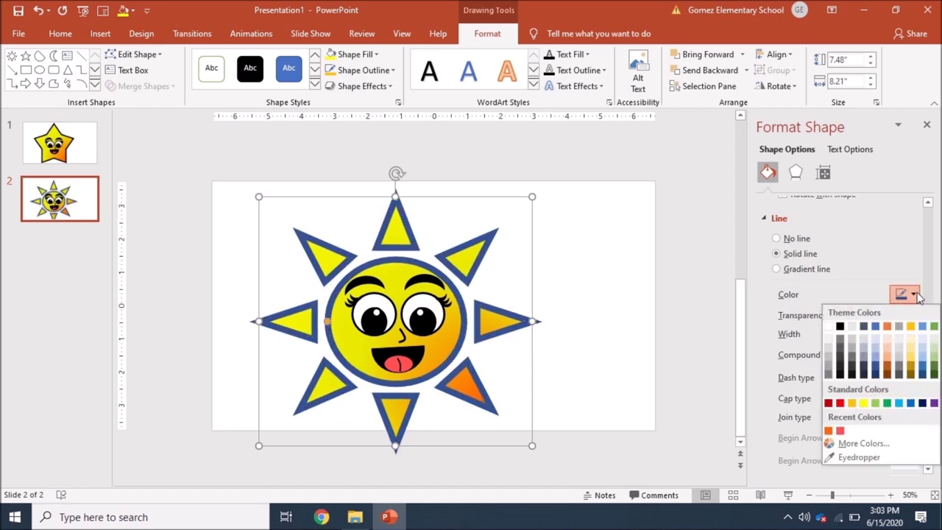
click(839, 327)
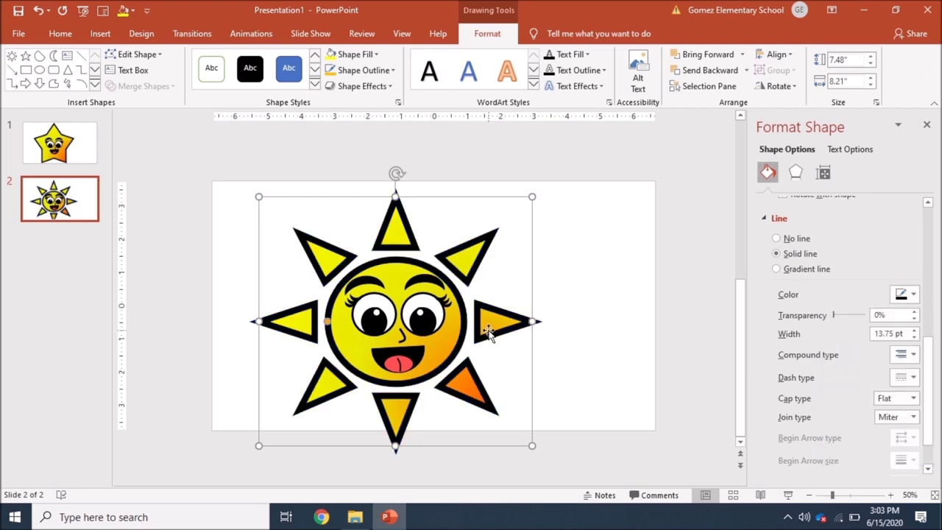
click(913, 295)
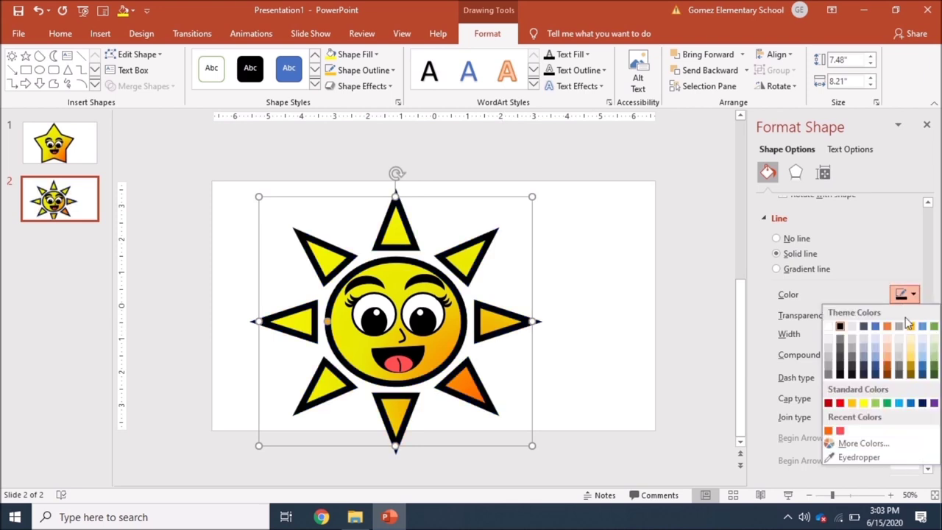
Make the sun's outline orange and move both eye highlight dots down and right
click(828, 431)
click(368, 308)
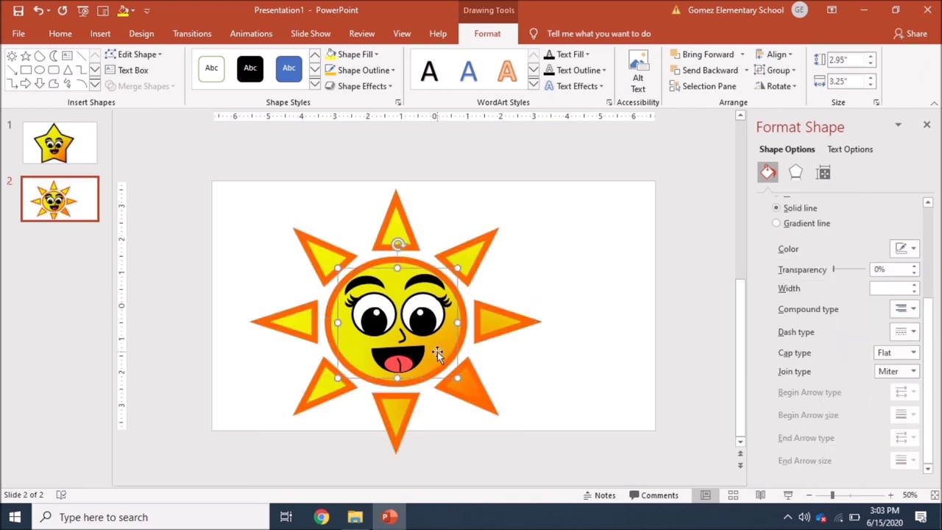
scroll(438, 337, up, 5)
click(475, 287)
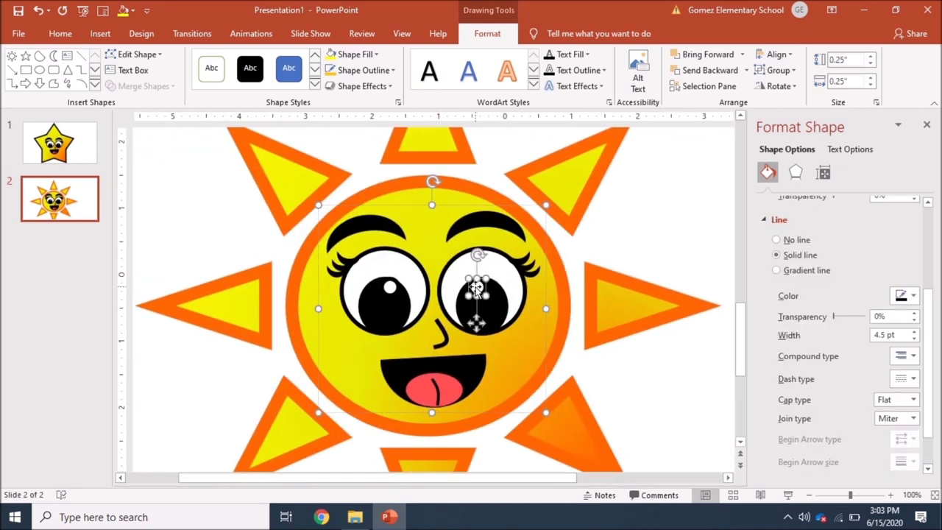
drag(476, 287, 495, 303)
drag(391, 289, 397, 308)
scroll(656, 287, down, 3)
click(670, 282)
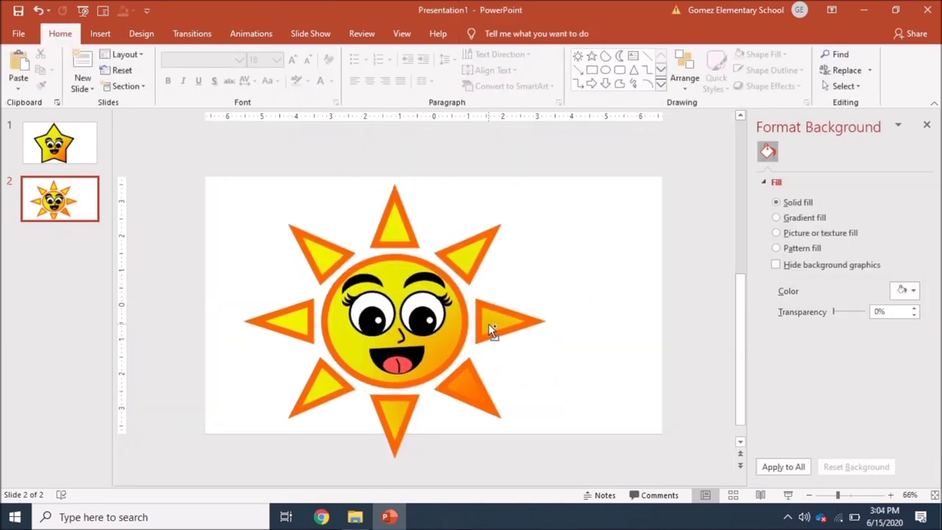
Shift the face's pupils to the right within the eyes and nudge the left-eye highlight
scroll(492, 330, up, 1)
click(418, 329)
click(418, 328)
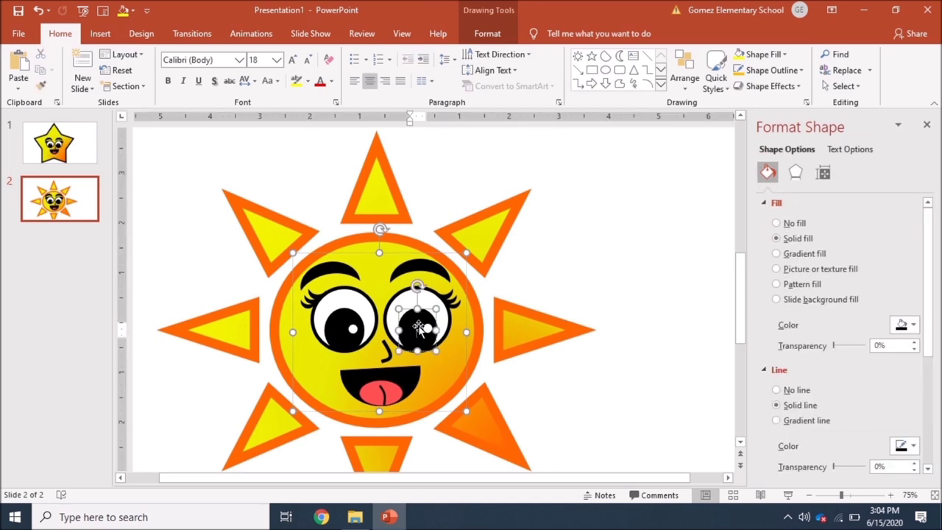
drag(417, 329, 465, 294)
click(344, 330)
scroll(352, 329, up, 5)
drag(379, 289, 419, 288)
scroll(412, 292, down, 6)
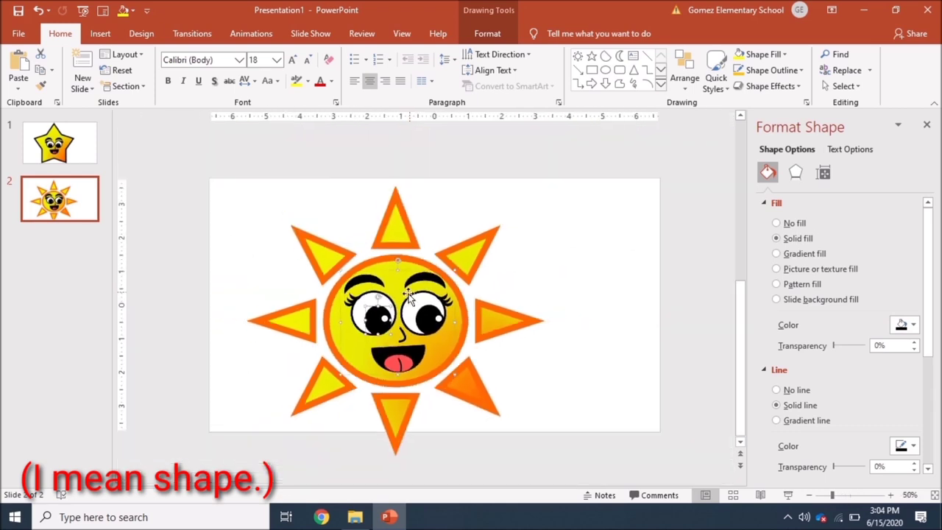
click(574, 311)
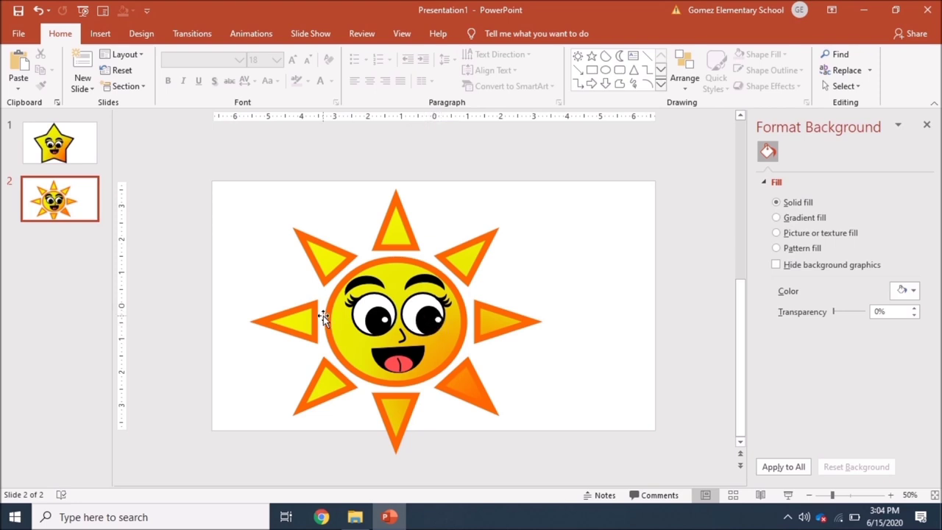
Duplicate slide 2 as slide 3 and delete its sun, leaving only the face
click(68, 207)
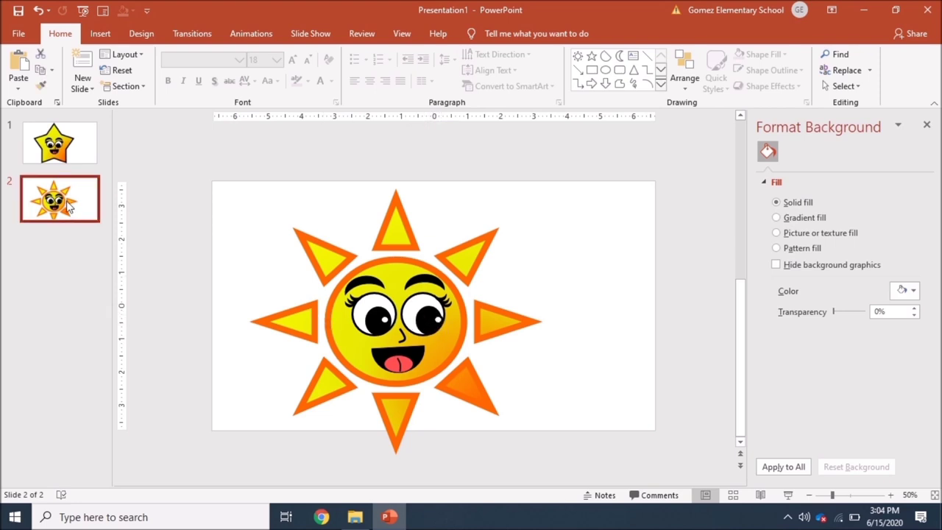
key(ctrl+v)
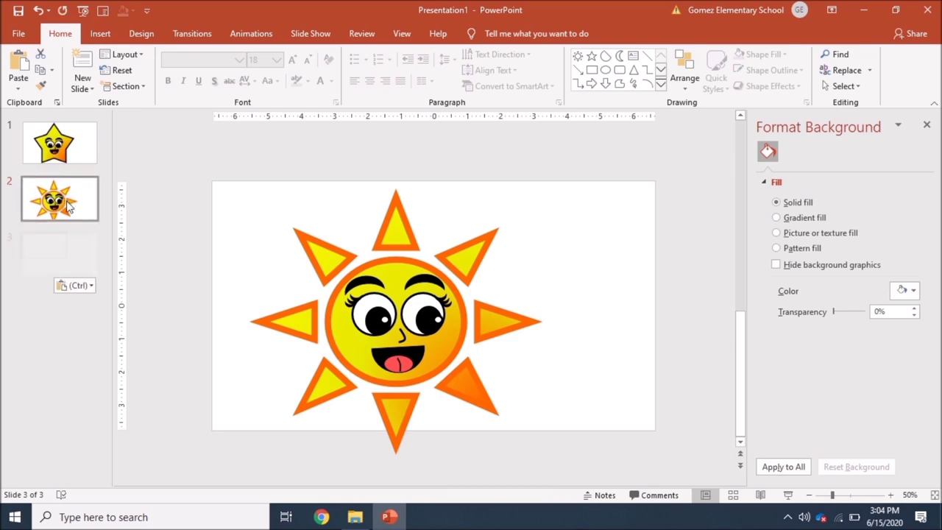
click(441, 355)
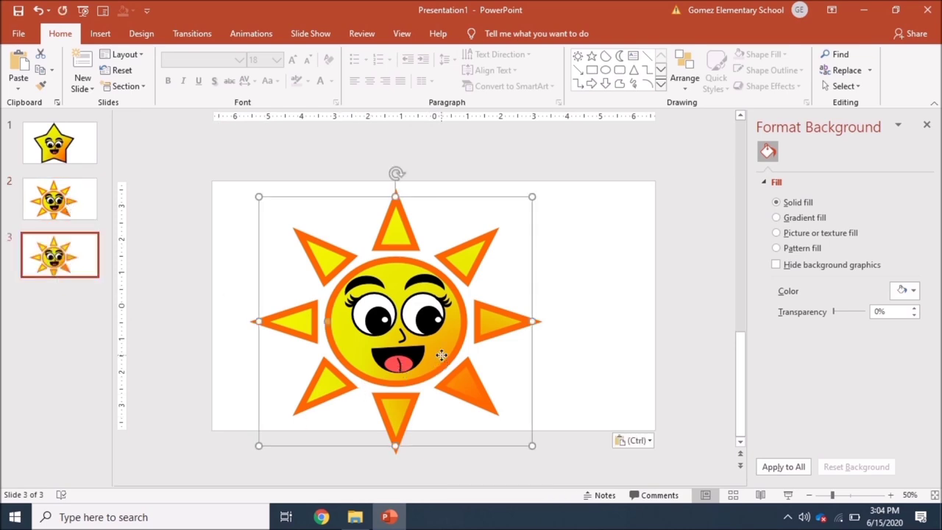
key(Delete)
Drag the blue notebook PNG from the clip-art folder onto slide 3
click(355, 516)
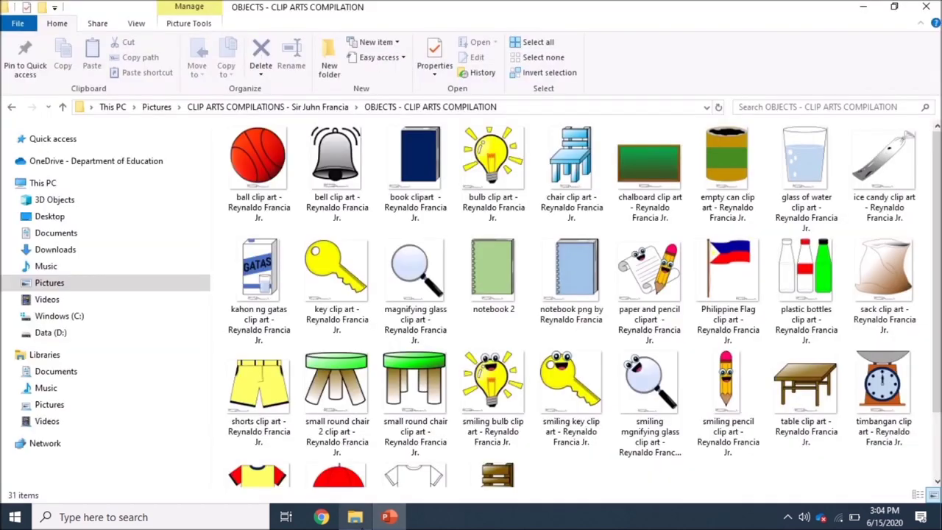
click(568, 265)
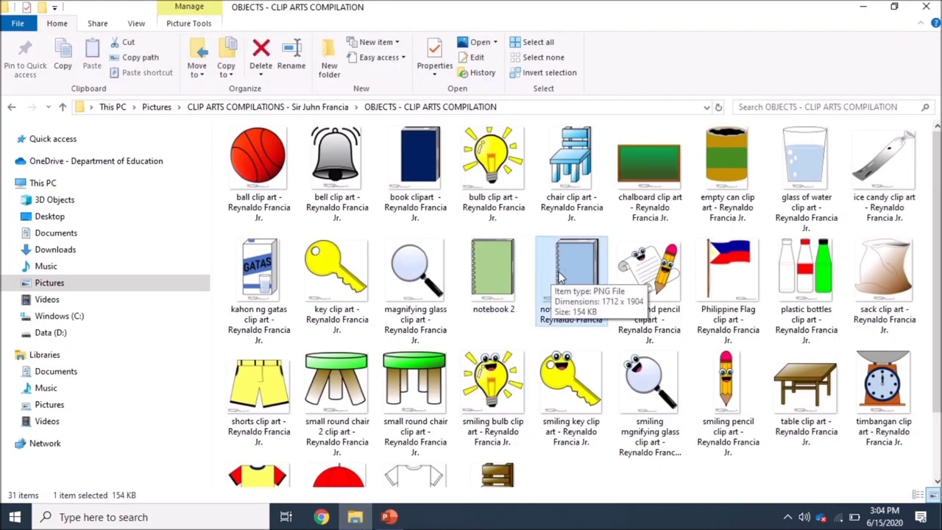
drag(576, 270, 420, 315)
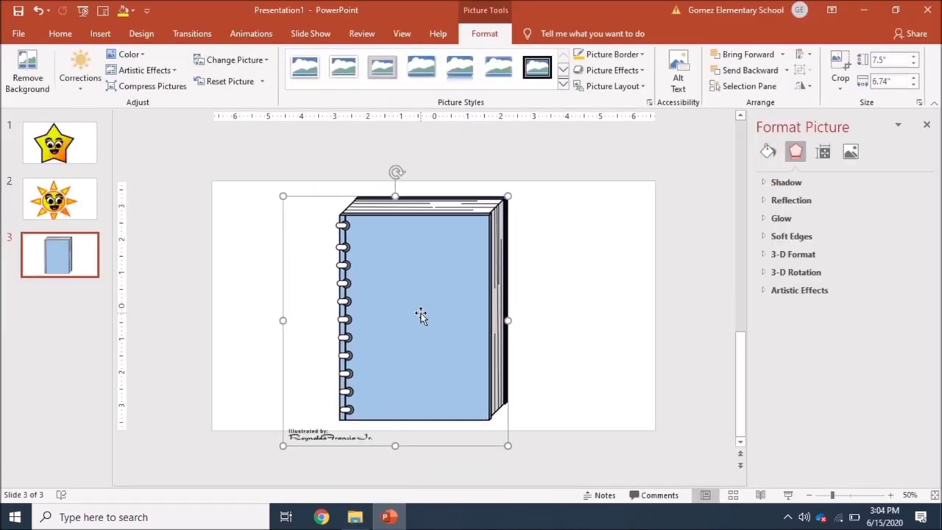
Send the notebook picture to back and position it so the face sits on its cover
right_click(420, 315)
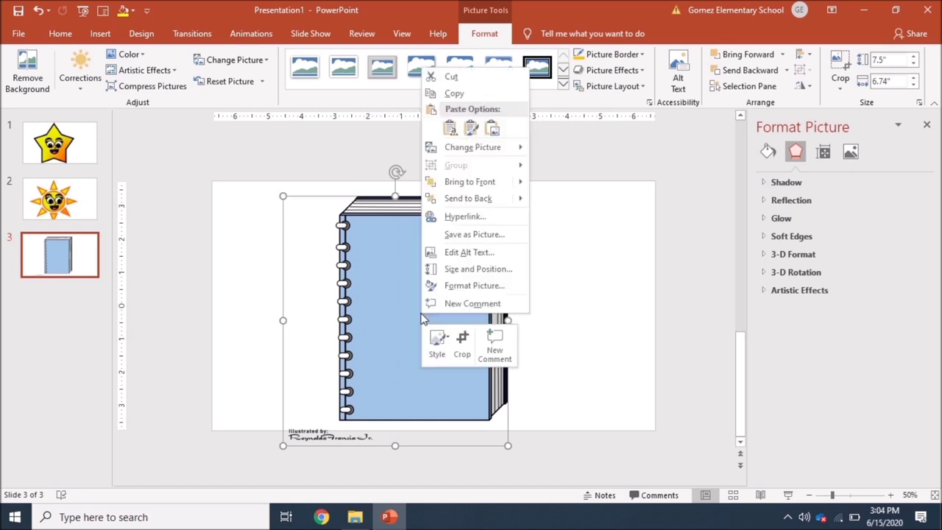
click(473, 202)
drag(460, 338, 432, 357)
scroll(431, 357, up, 3)
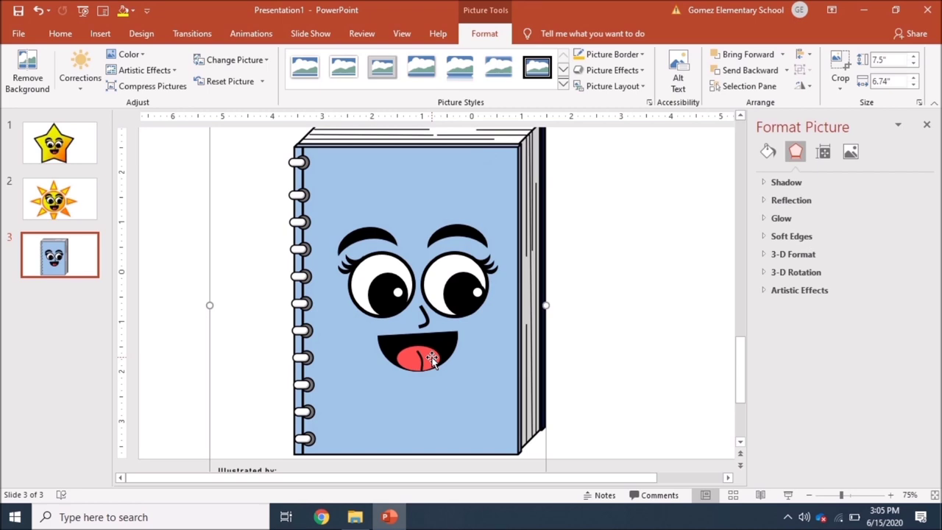
scroll(414, 342, down, 1)
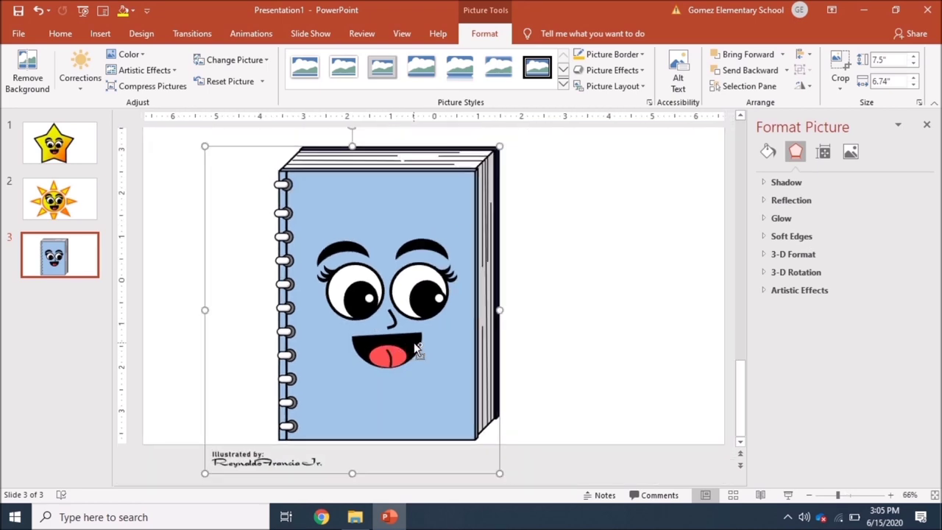
click(358, 521)
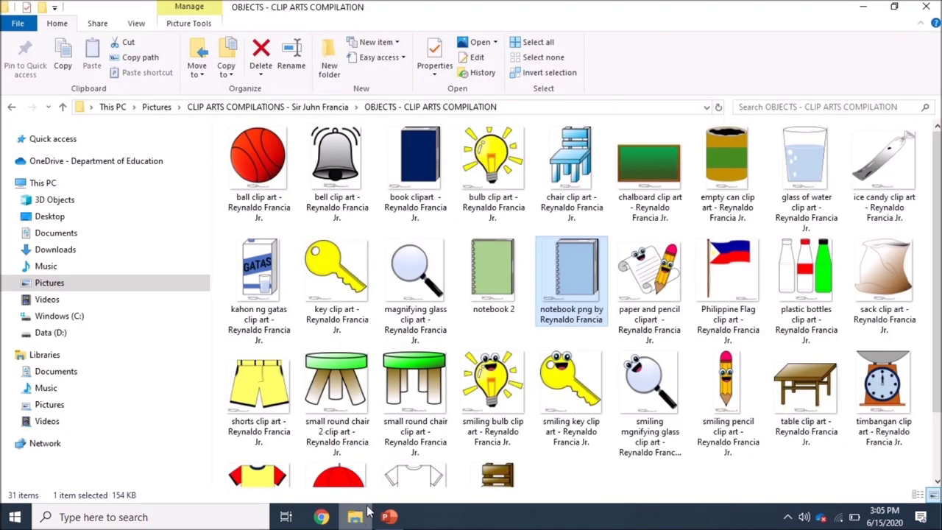
Select the smiling bulb clip art and scroll through the folder's clip-art images
click(498, 401)
scroll(499, 384, down, 1)
scroll(506, 288, up, 1)
scroll(506, 289, up, 1)
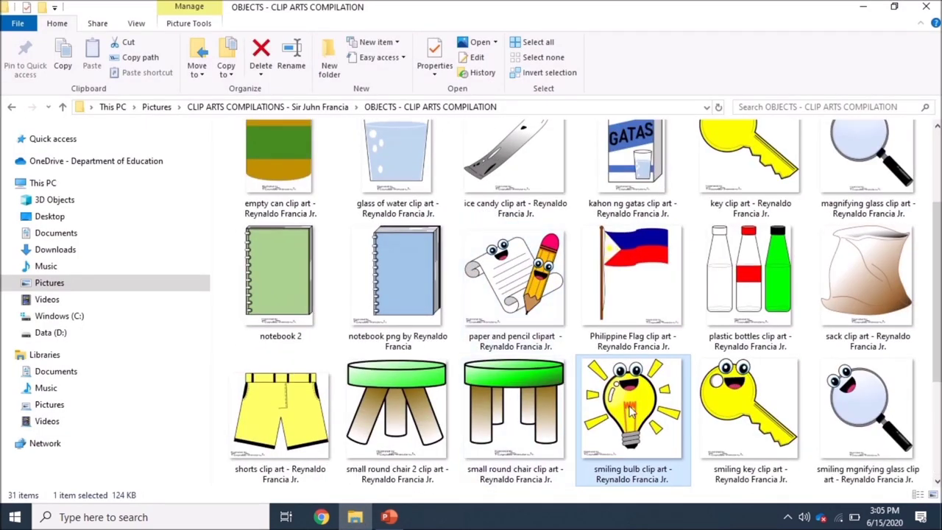
scroll(634, 318, down, 1)
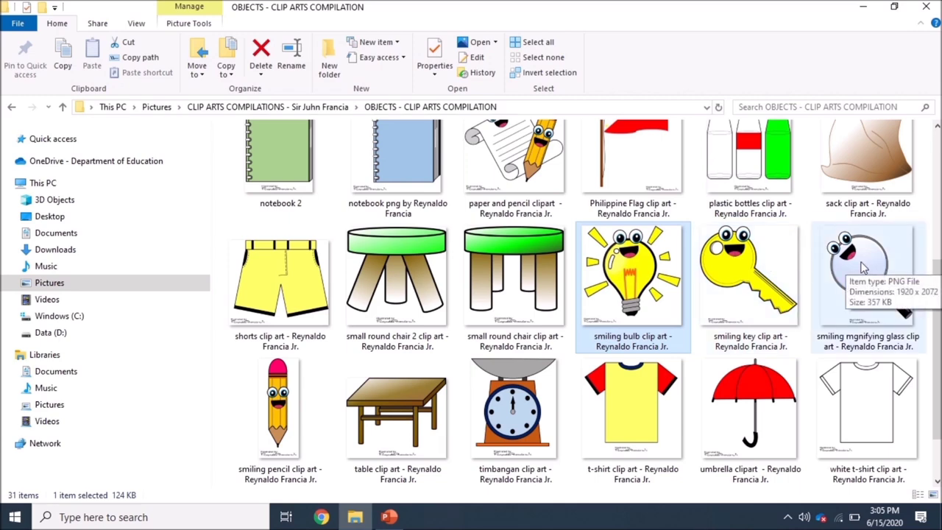
click(389, 516)
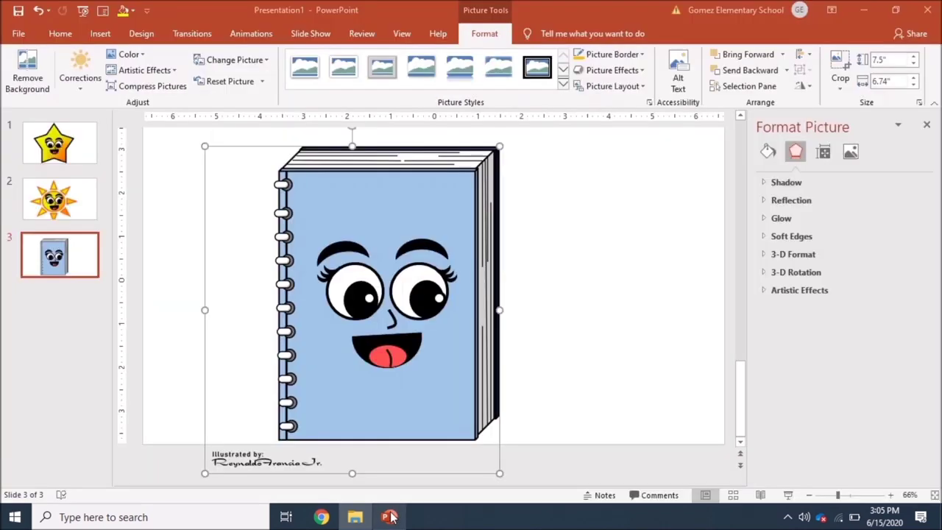